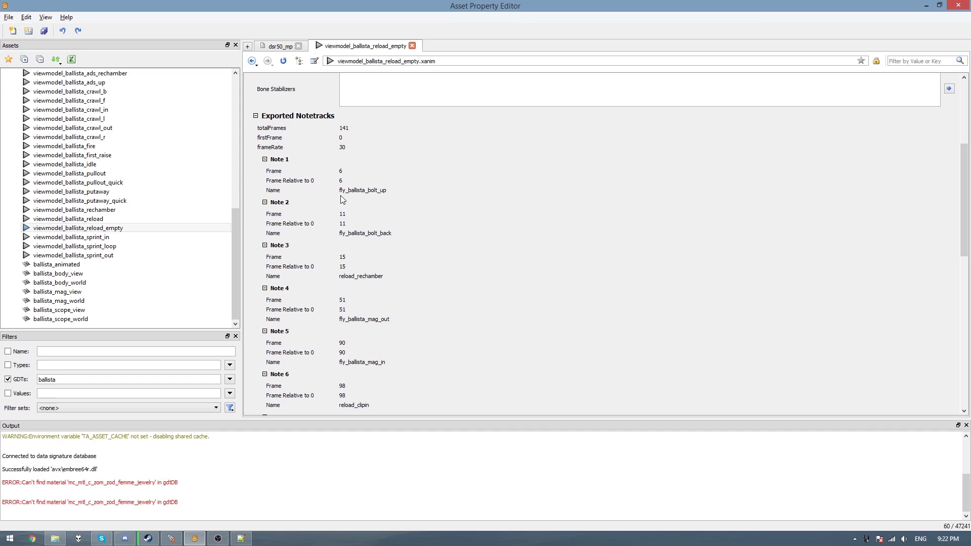
# - Launch Black Ops II Sound Studio from the BO2SS 1.5.2 folder in Downloads
pyautogui.scroll(-3, 468, 252)
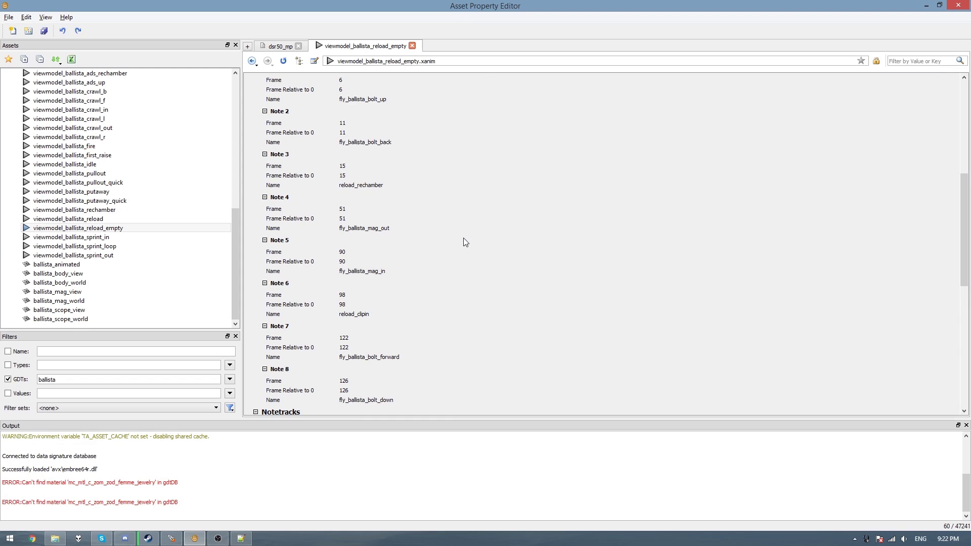
pyautogui.scroll(2, 465, 242)
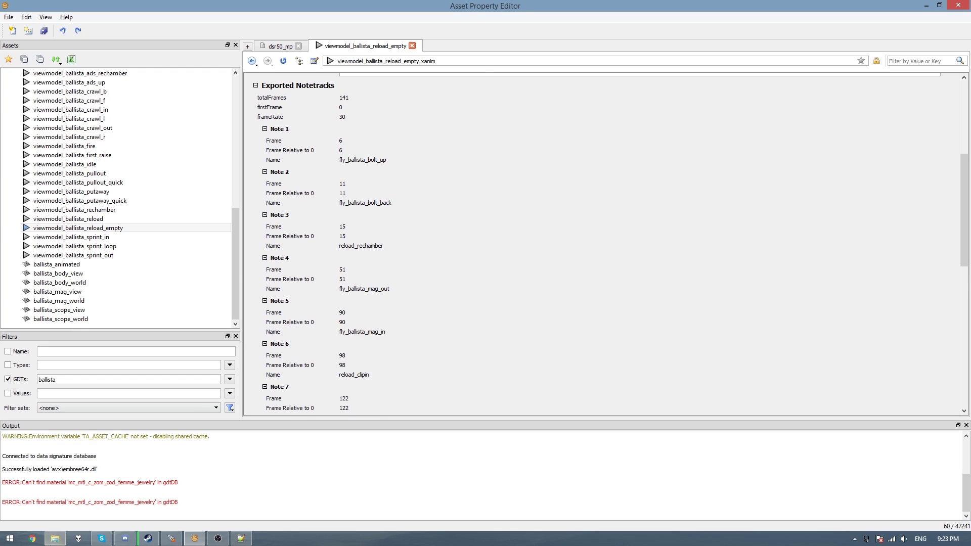
pyautogui.click(54, 539)
pyautogui.click(373, 201)
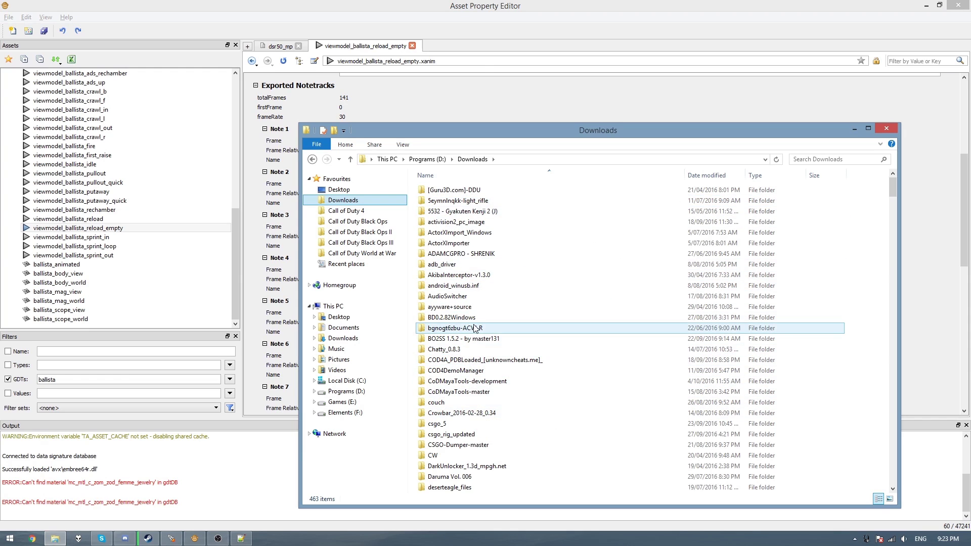
pyautogui.doubleClick(463, 339)
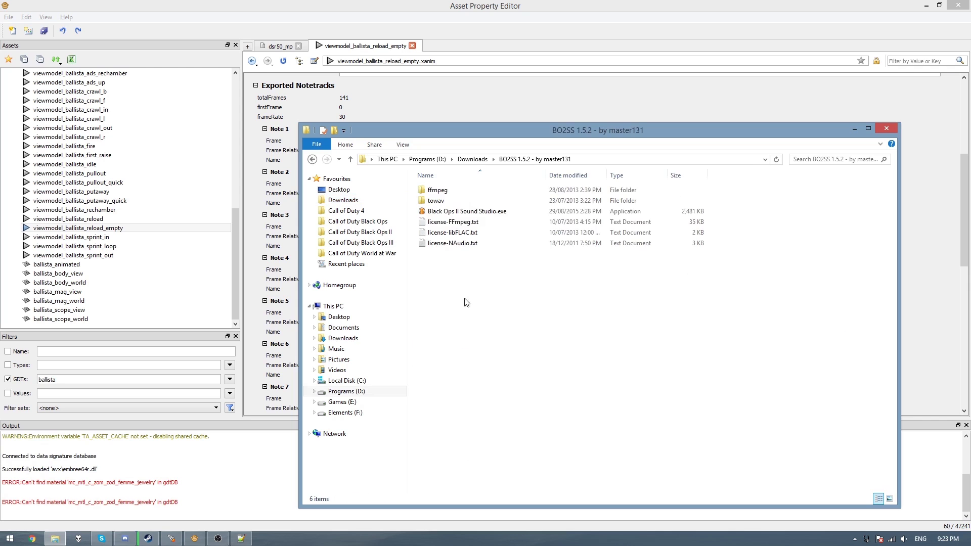
pyautogui.doubleClick(455, 212)
pyautogui.click(565, 279)
# - Open the sound bank cmn_root.all.sabl from the Call of Duty Black Ops II sound folder
pyautogui.click(82, 87)
pyautogui.click(97, 98)
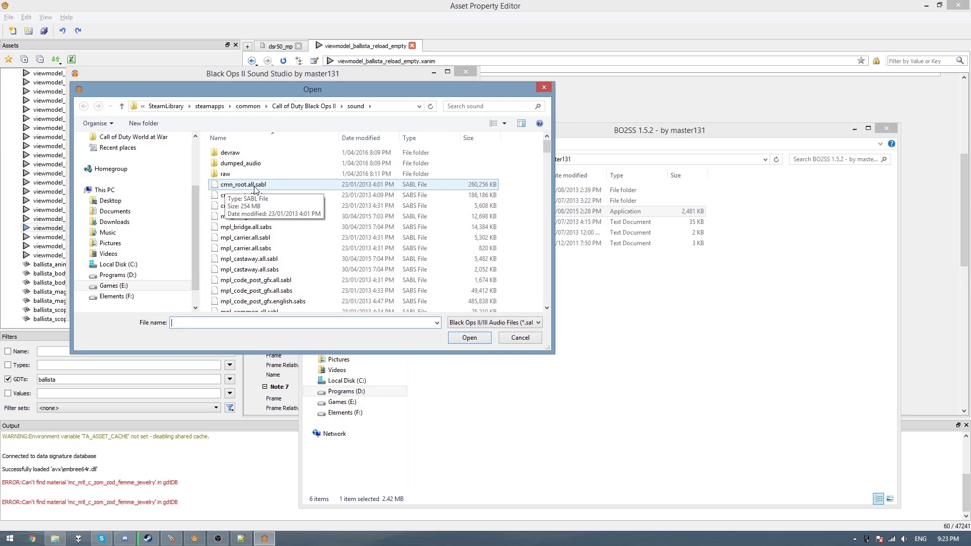
pyautogui.doubleClick(266, 185)
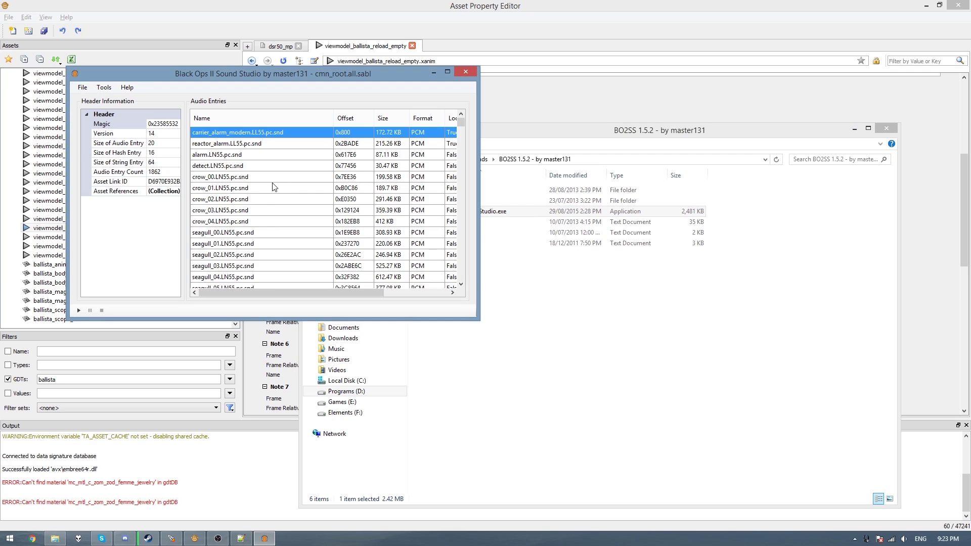
# - Show the full path names of the audio entries and sort the list by name
pyautogui.click(110, 90)
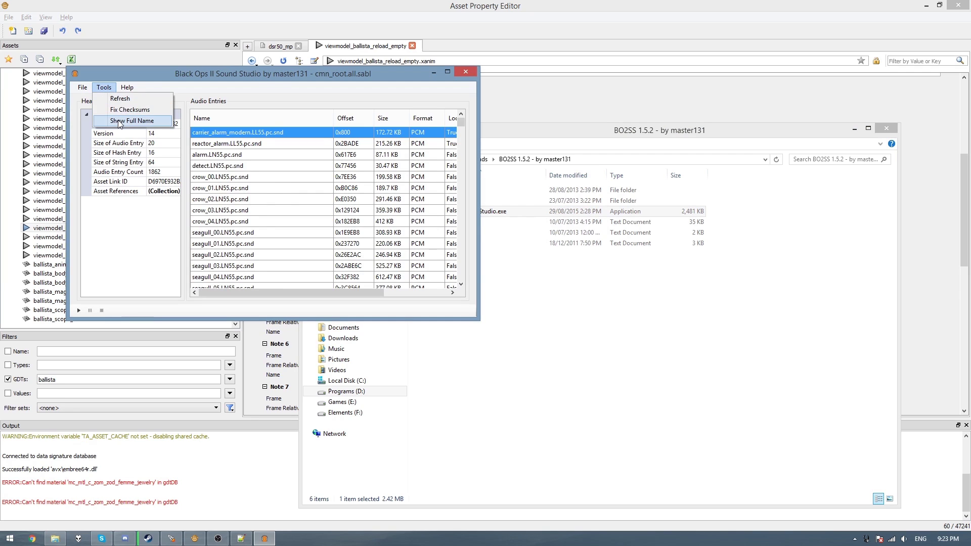
pyautogui.click(120, 122)
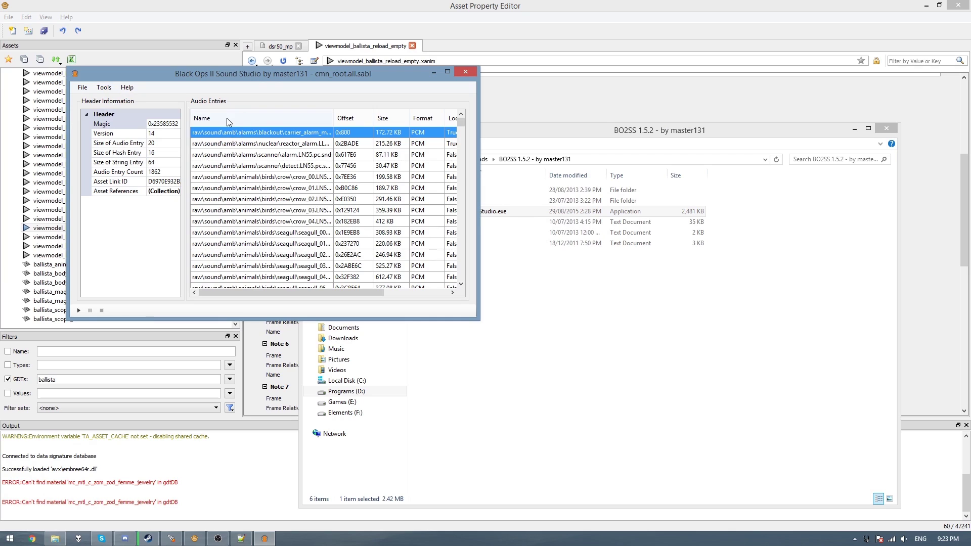
pyautogui.click(227, 118)
# - Find the wpn\sniper\ballista shot sounds in the audio entries and widen the Name column to fit the full paths
pyautogui.moveTo(460, 123); pyautogui.dragTo(458, 242)
pyautogui.scroll(3, 277, 233)
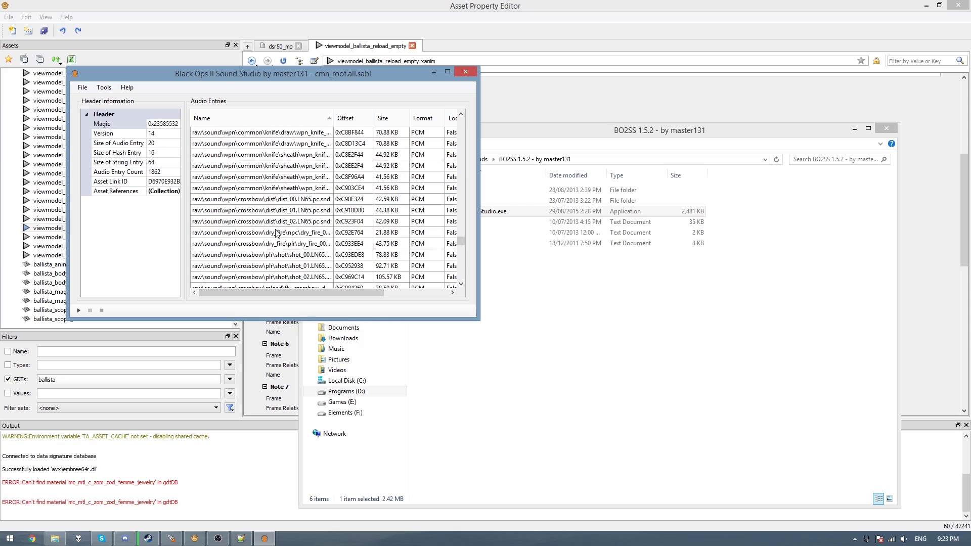
pyautogui.scroll(-10, 278, 232)
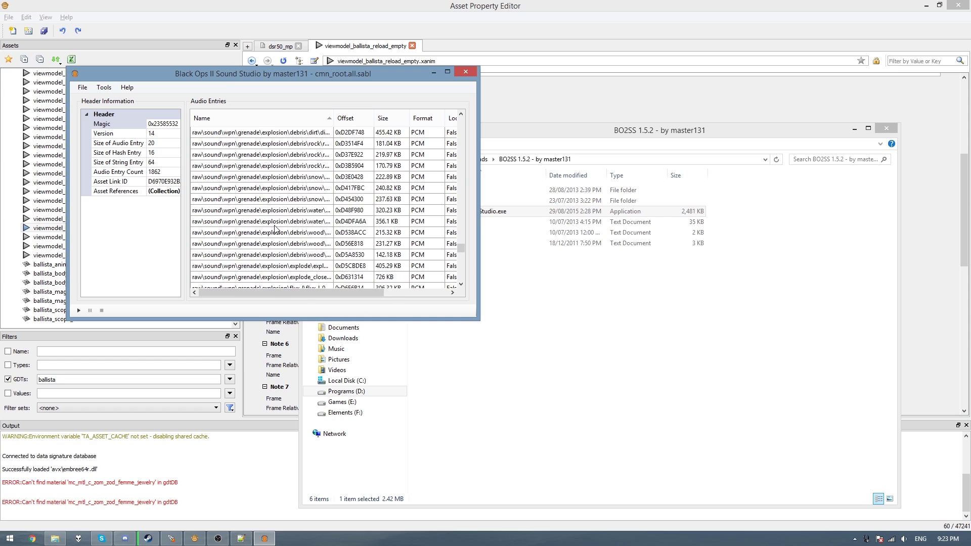
pyautogui.scroll(-5, 276, 231)
pyautogui.moveTo(459, 251); pyautogui.dragTo(460, 270)
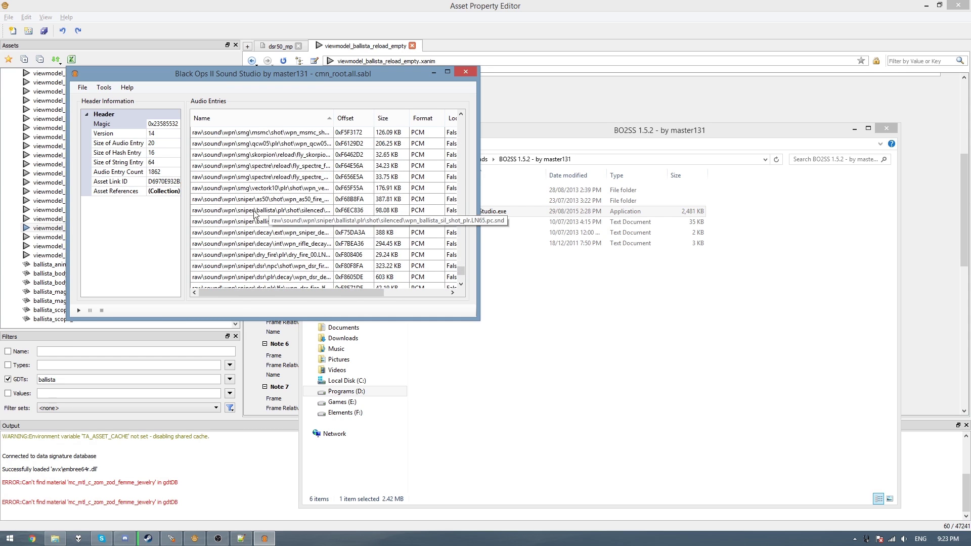
pyautogui.click(281, 210)
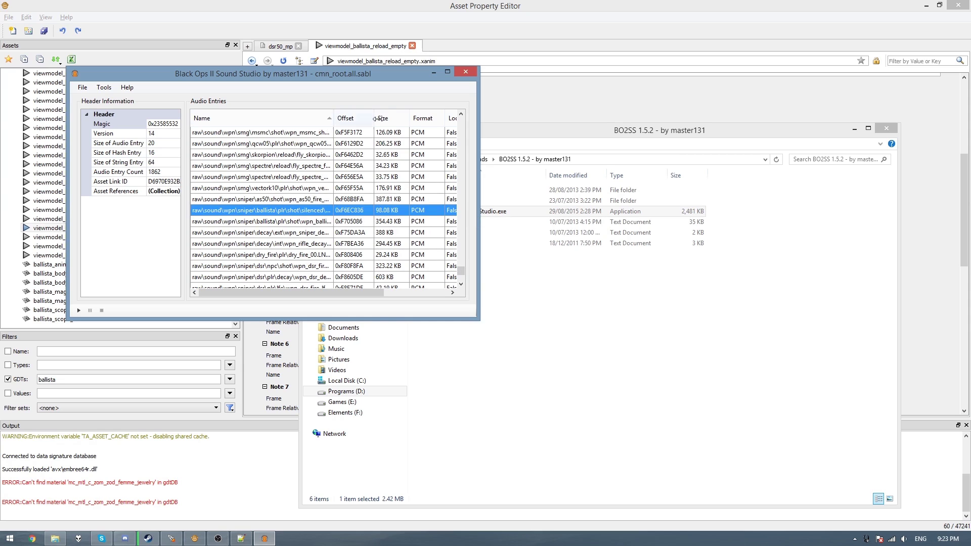
pyautogui.doubleClick(374, 118)
# - Export wpn_ballista_fire_plr.LN65.pc.snd as a WAV file to the ballista folder in Music, replacing the existing file
pyautogui.click(306, 222)
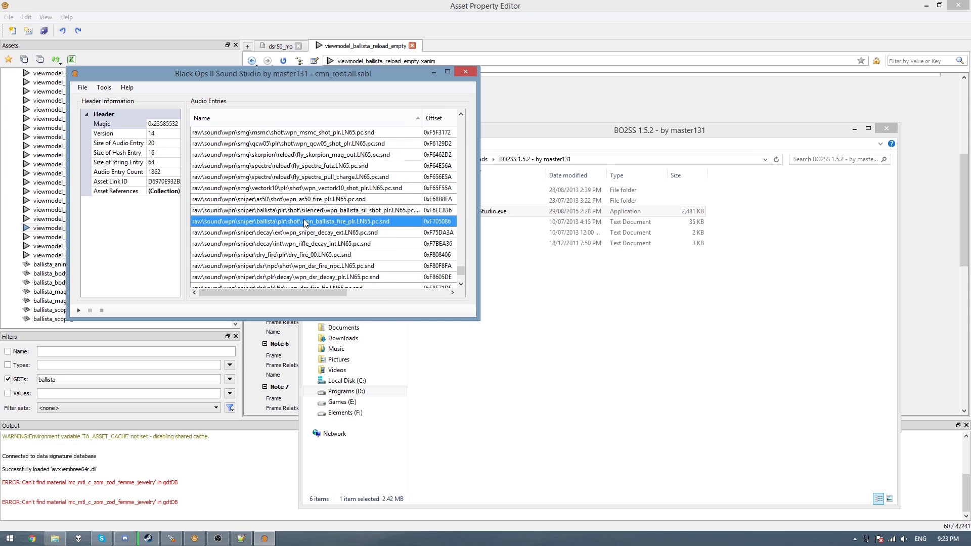
pyautogui.rightClick(300, 222)
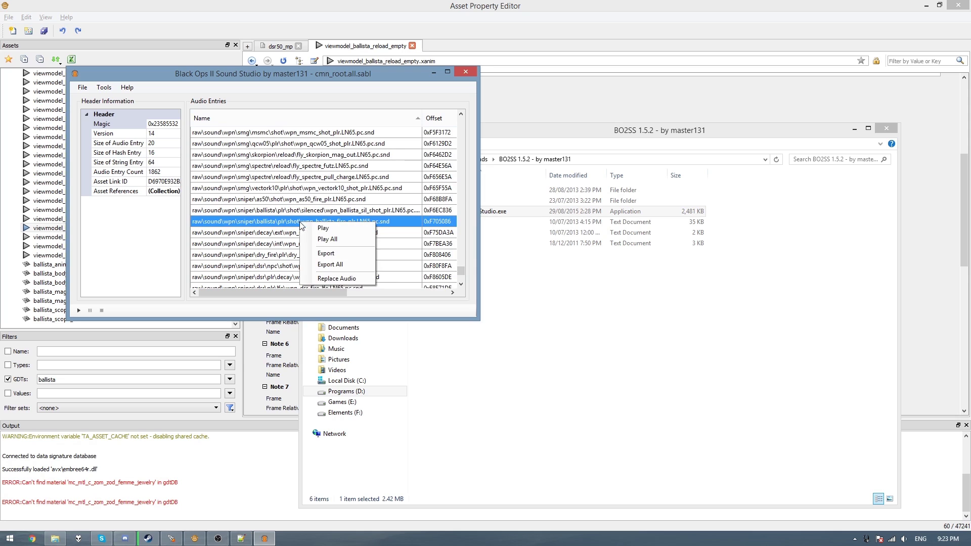
pyautogui.click(321, 254)
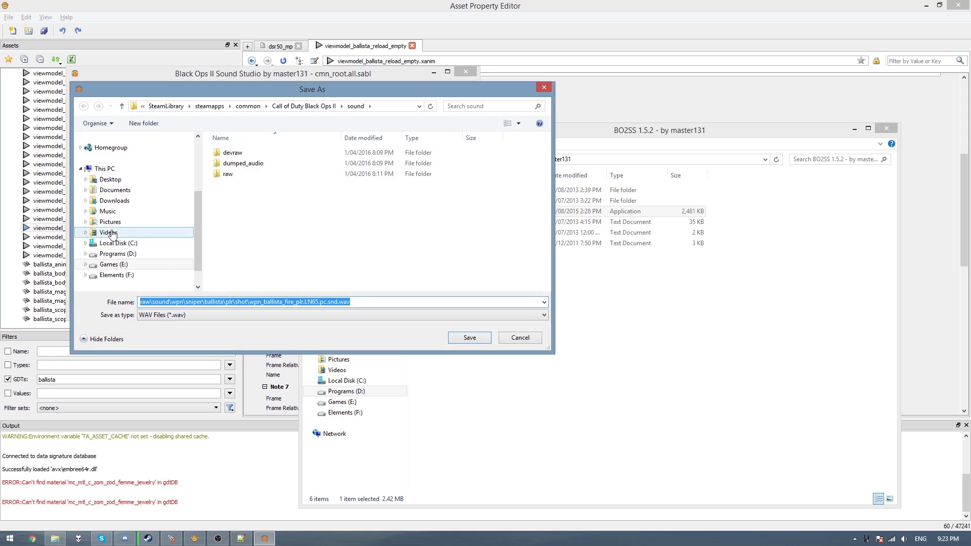
pyautogui.click(121, 216)
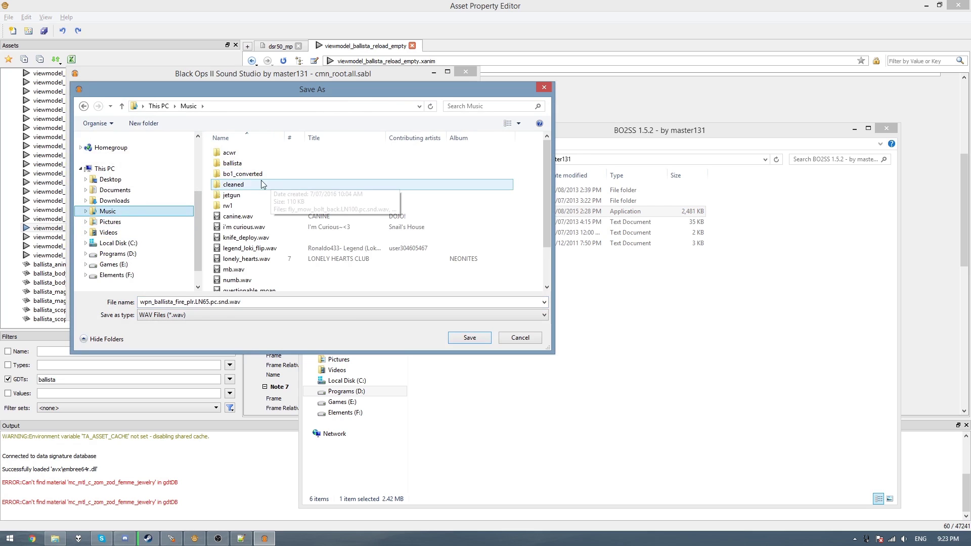
pyautogui.doubleClick(238, 163)
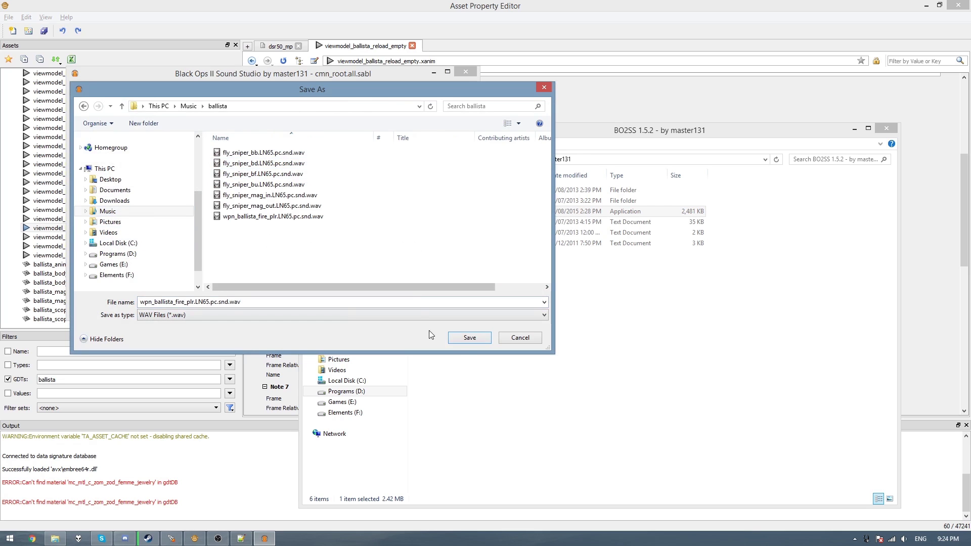
pyautogui.click(470, 338)
pyautogui.click(506, 273)
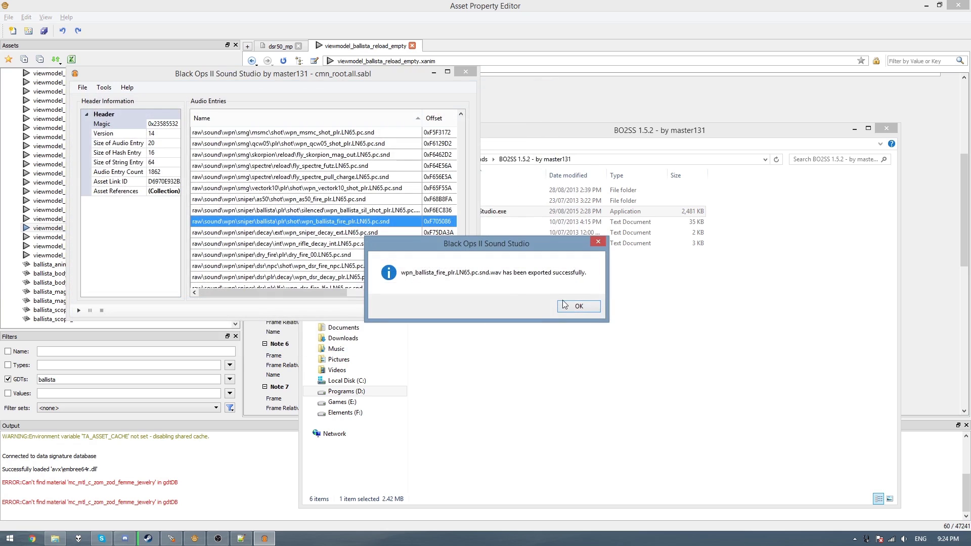
pyautogui.click(566, 304)
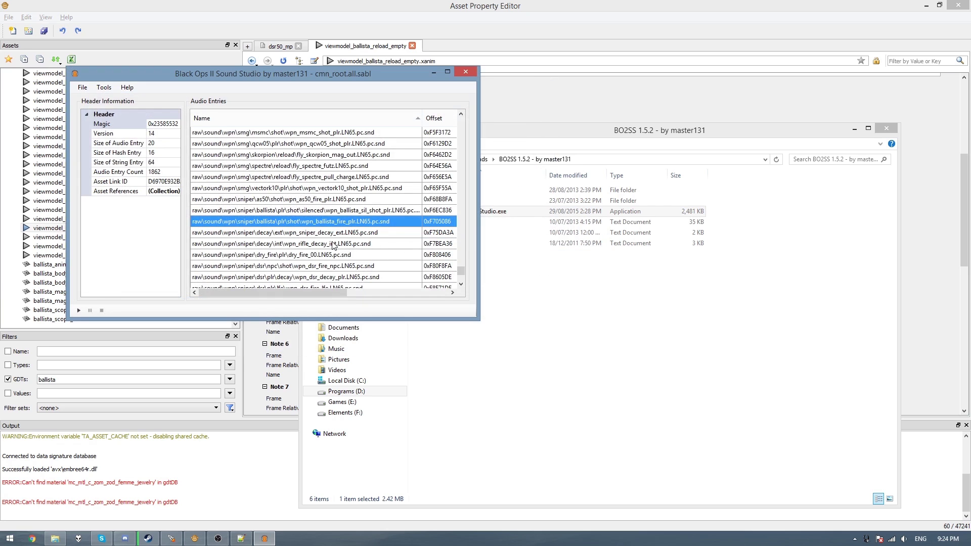
# - Export the sniper dry-fire sound to the ballista folder as dry_fire_00.LN65.pc.snd.wav, removing the path prefix from the file name
pyautogui.click(310, 257)
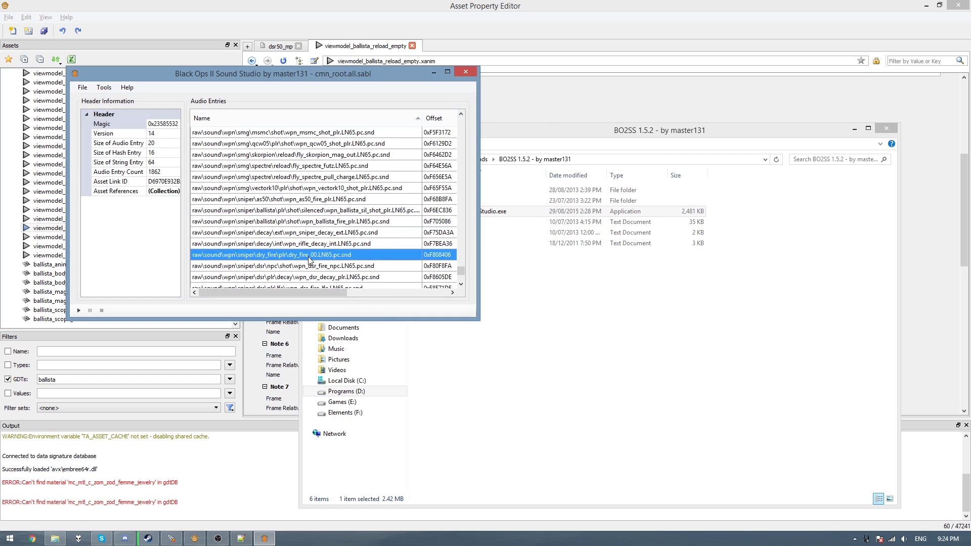
pyautogui.rightClick(309, 257)
pyautogui.click(337, 289)
pyautogui.click(236, 303)
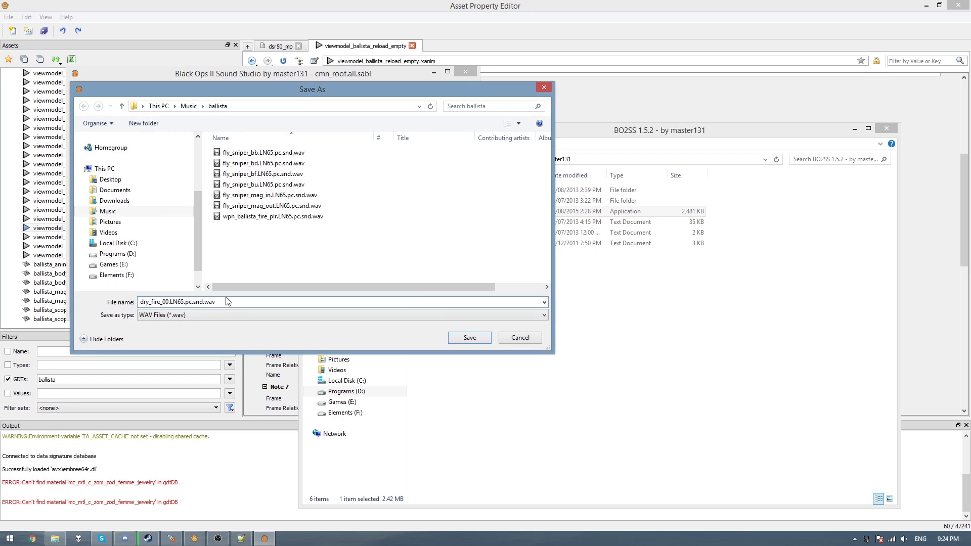
pyautogui.hotkey('shift', 'Home')
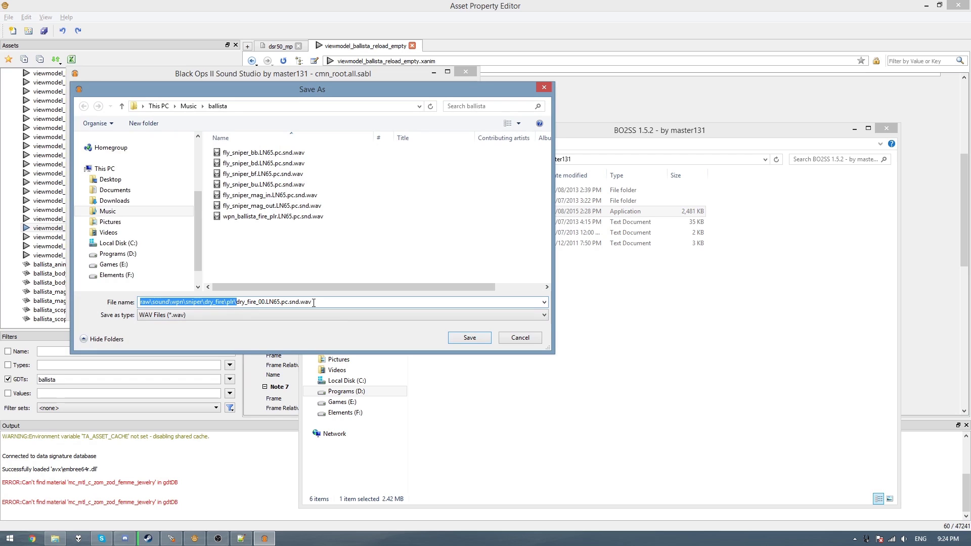
pyautogui.press('BackSpace')
pyautogui.hotkey('ctrl', 'a')
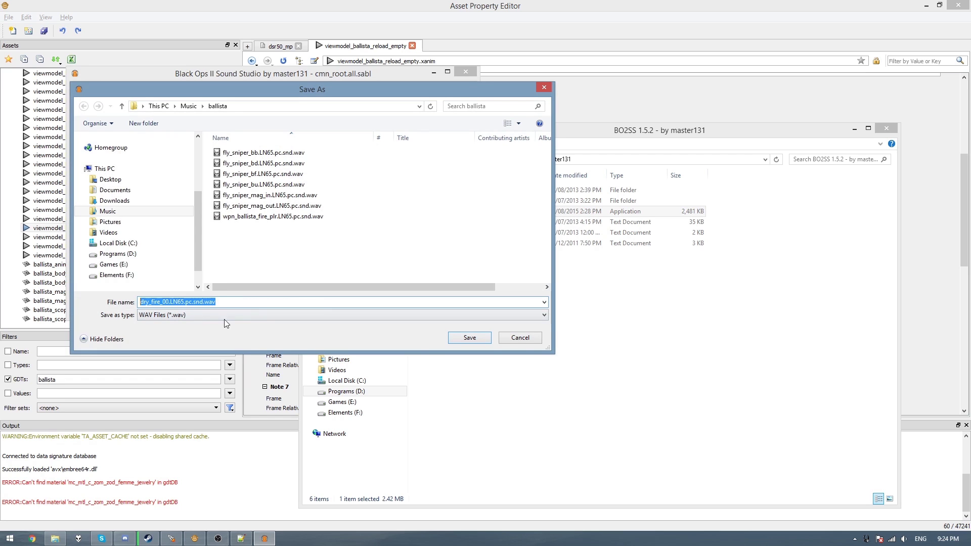
pyautogui.click(459, 336)
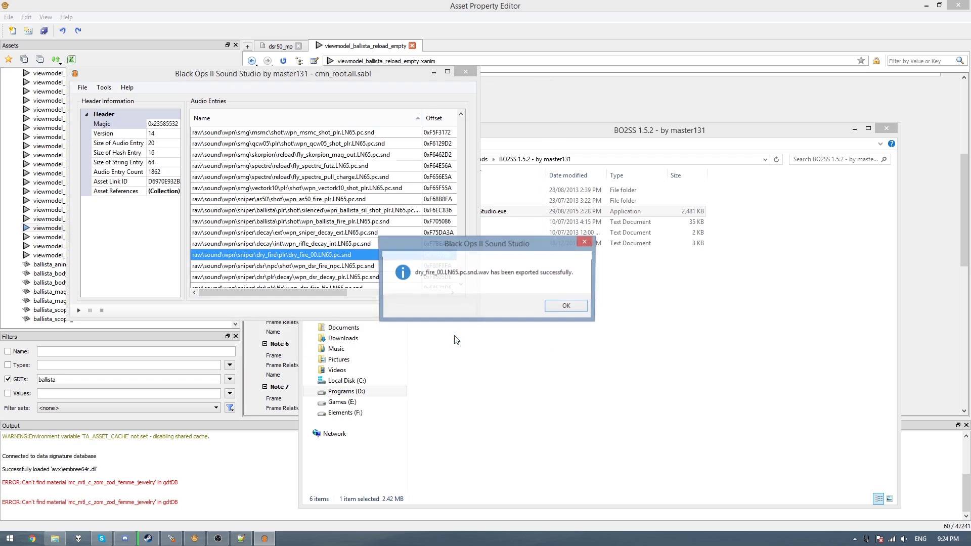
pyautogui.click(569, 305)
# - Locate the fly_sniper reload sounds under wpn\sniper\reload and select fly_sniper_bb.LN65.pc.snd
pyautogui.scroll(-2, 339, 260)
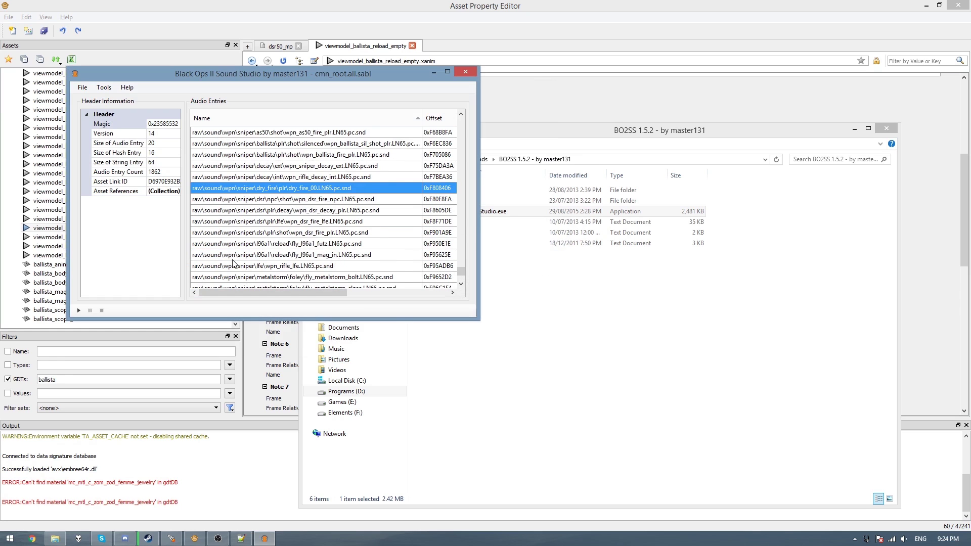
pyautogui.scroll(-4, 233, 263)
pyautogui.click(248, 244)
pyautogui.press('Up')
pyautogui.press('Up')
pyautogui.press('Up')
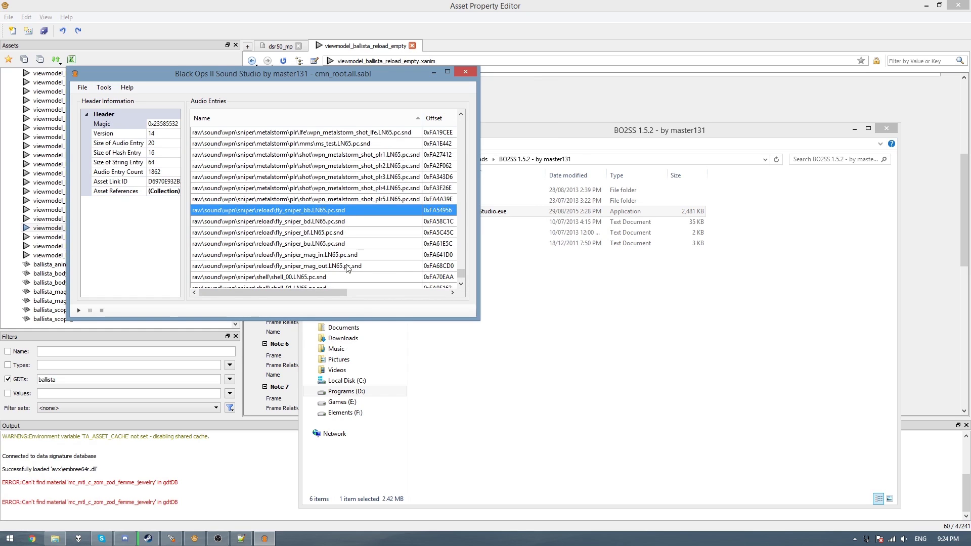
# - Switch to File Explorer and copy all the WAV files in the Music\ballista folder, leaving out ballista.rar
pyautogui.click(553, 307)
pyautogui.click(353, 348)
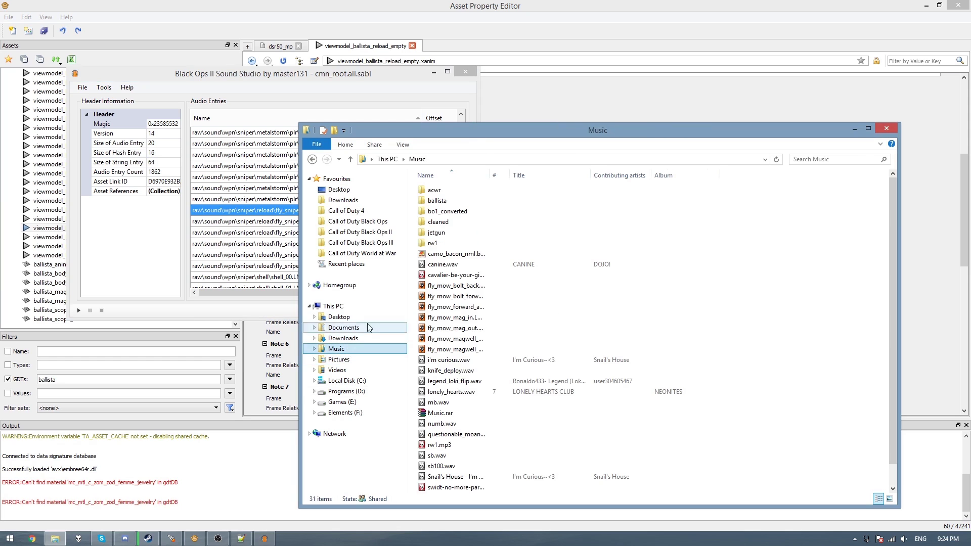
pyautogui.doubleClick(438, 201)
pyautogui.moveTo(516, 313); pyautogui.dragTo(455, 199)
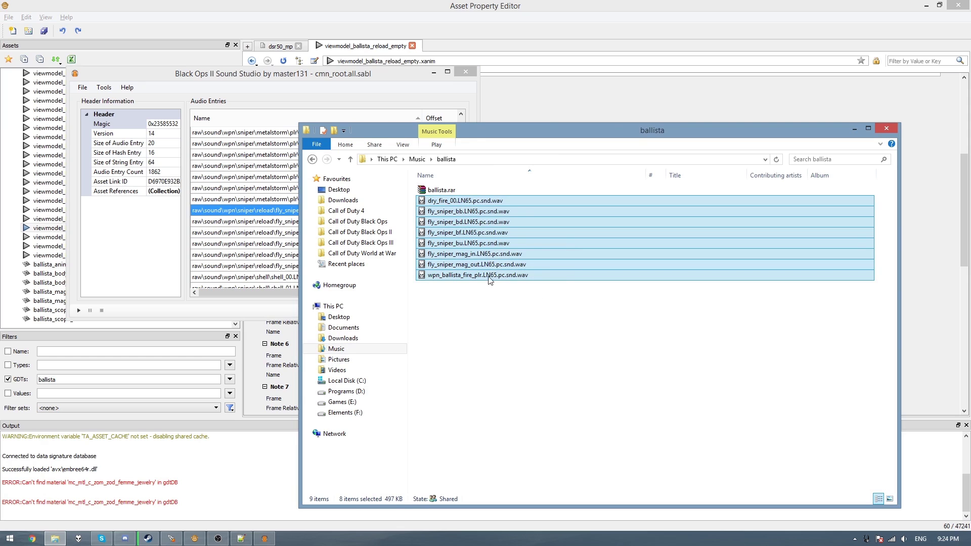
# - Create a folder named wpn inside the sound_assets folder of Call of Duty Black Ops III and open it
pyautogui.click(379, 245)
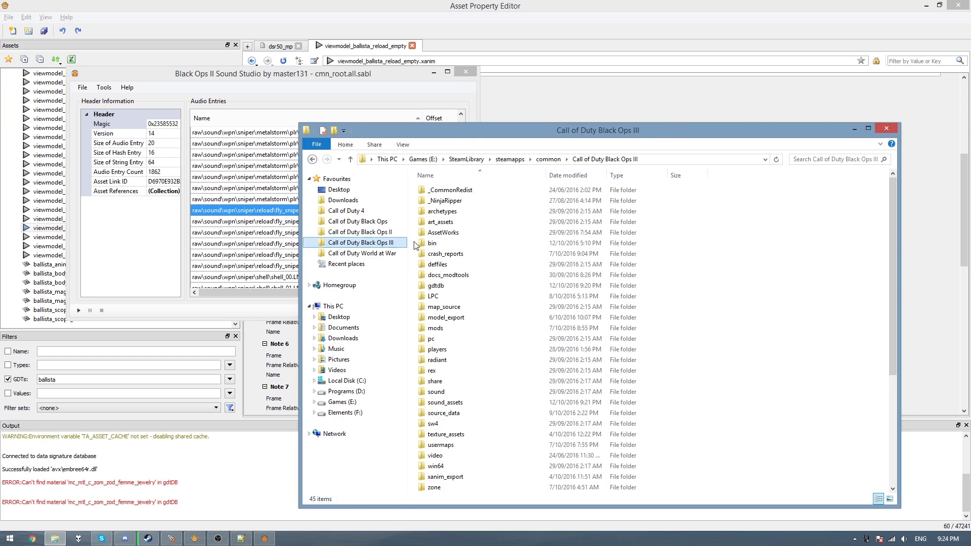
pyautogui.write('sound_')
pyautogui.press('Return')
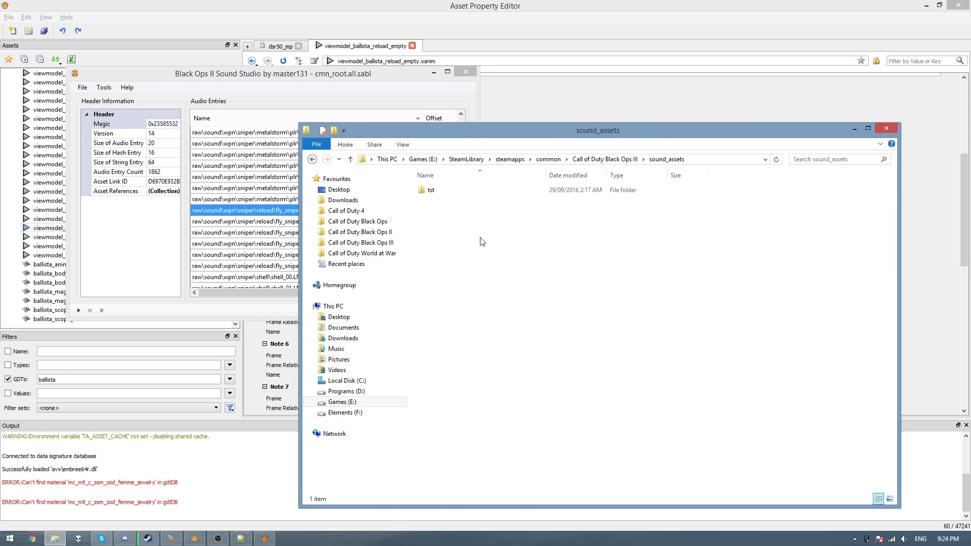
pyautogui.rightClick(454, 223)
pyautogui.moveTo(498, 337)
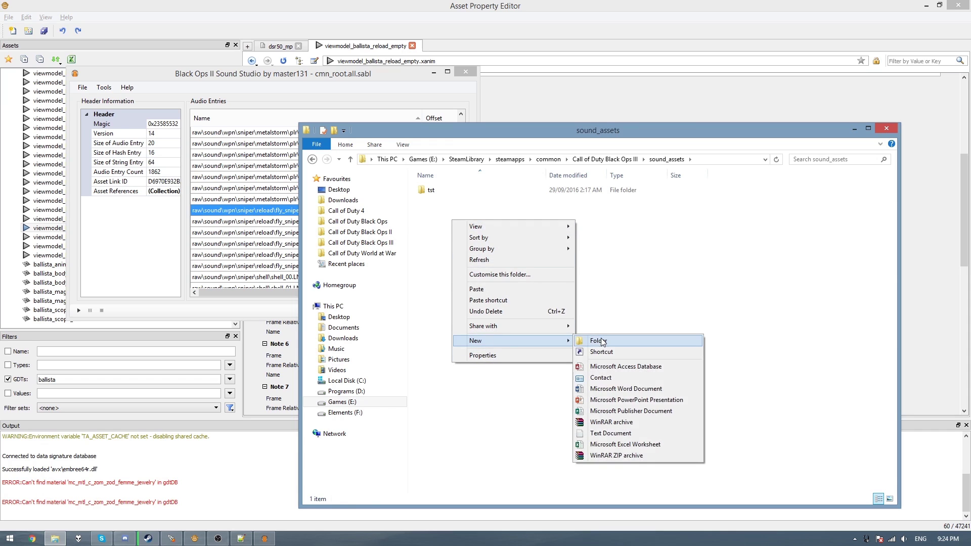
pyautogui.click(601, 340)
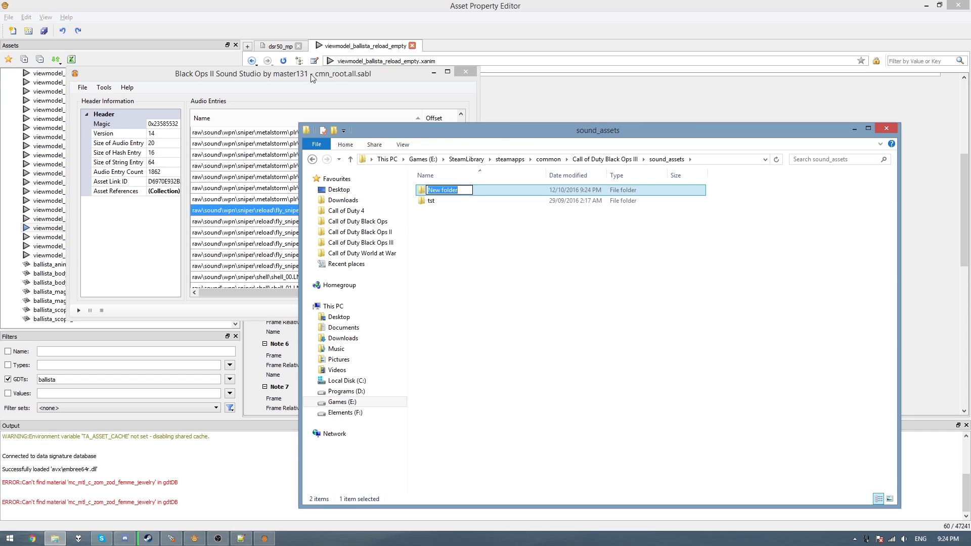
pyautogui.write('wpnn')
pyautogui.press('Return')
pyautogui.press('Return')
# - Create a folder named sniper inside wpn and paste the copied WAV files into it
pyautogui.rightClick(550, 266)
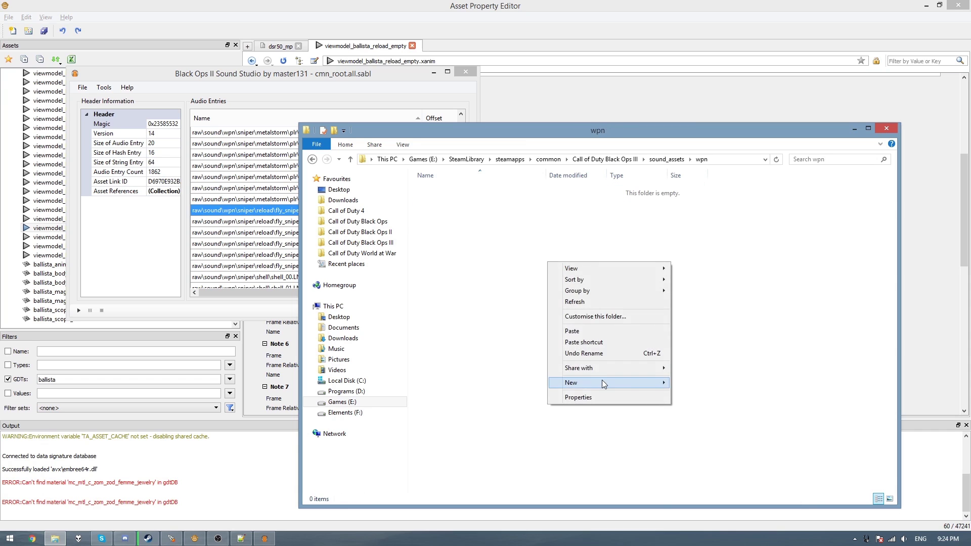
pyautogui.moveTo(603, 380)
pyautogui.click(690, 386)
pyautogui.write('sniper')
pyautogui.press('Return')
pyautogui.press('Return')
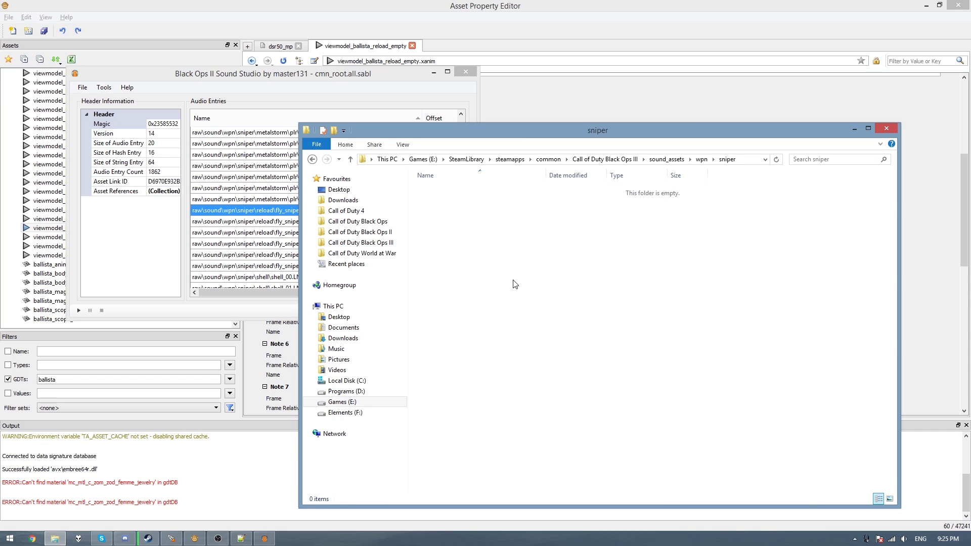
pyautogui.hotkey('ctrl', 'v')
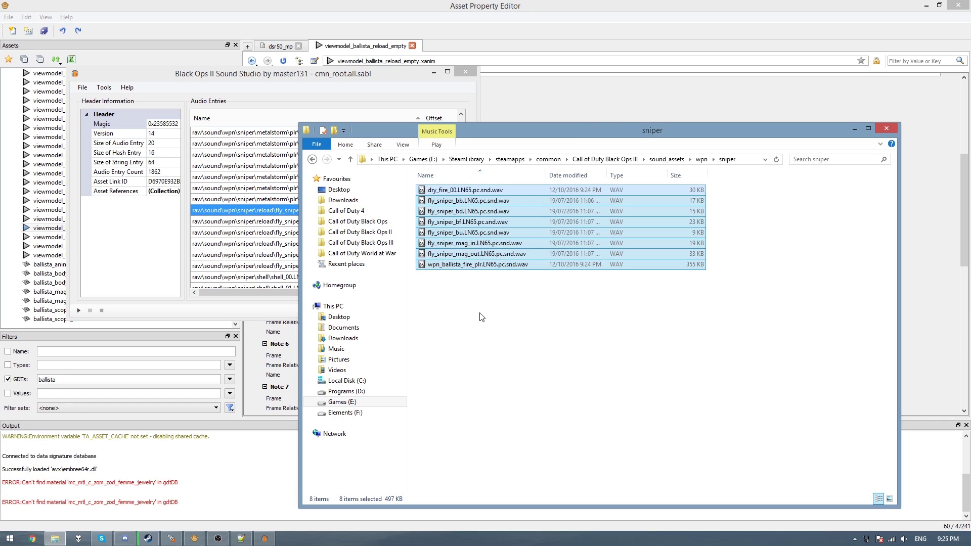
# - Create a folder named reload inside the sniper folder and move the six fly_sniper WAV files into it
pyautogui.rightClick(479, 314)
pyautogui.moveTo(536, 434)
pyautogui.click(637, 321)
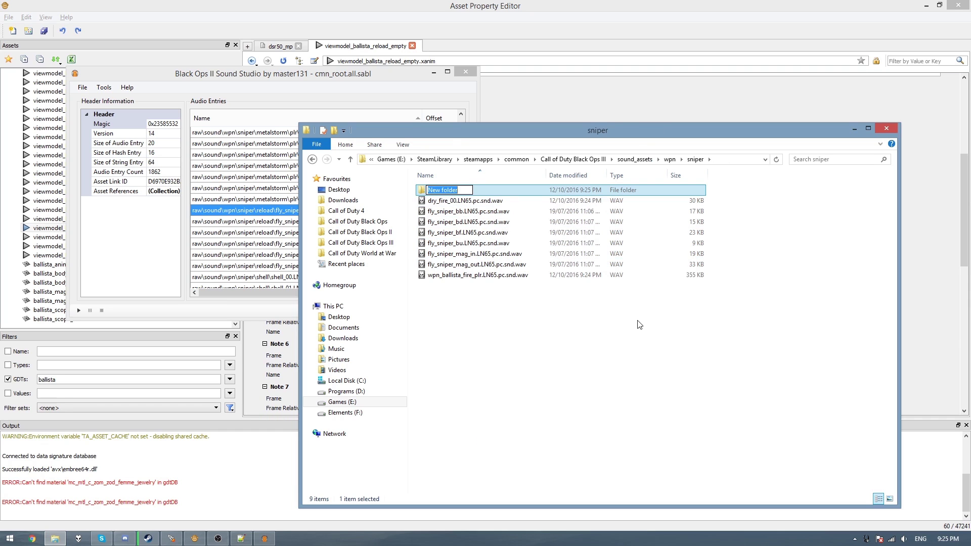
pyautogui.write('reload')
pyautogui.press('Return')
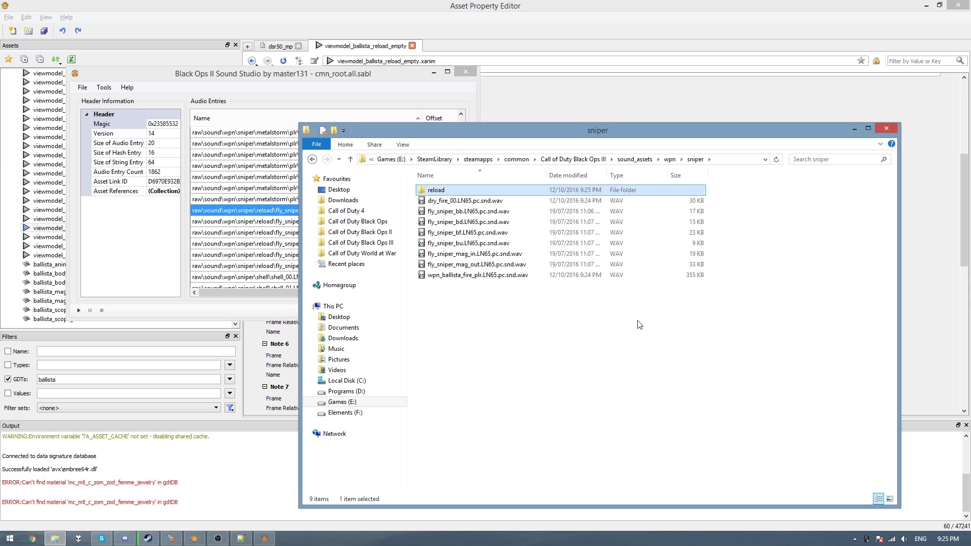
pyautogui.click(489, 268)
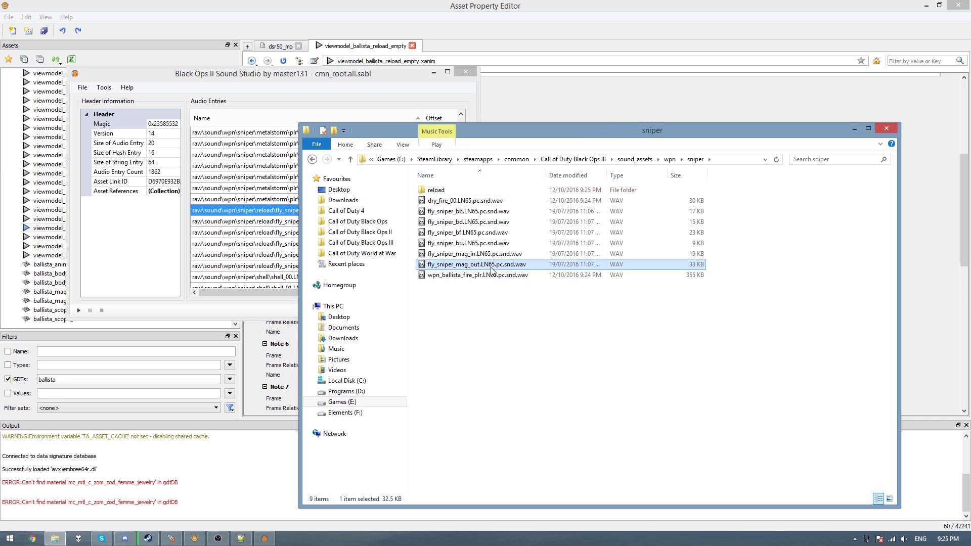
pyautogui.keyDown('shift'); pyautogui.click(452, 212); pyautogui.keyUp('shift')
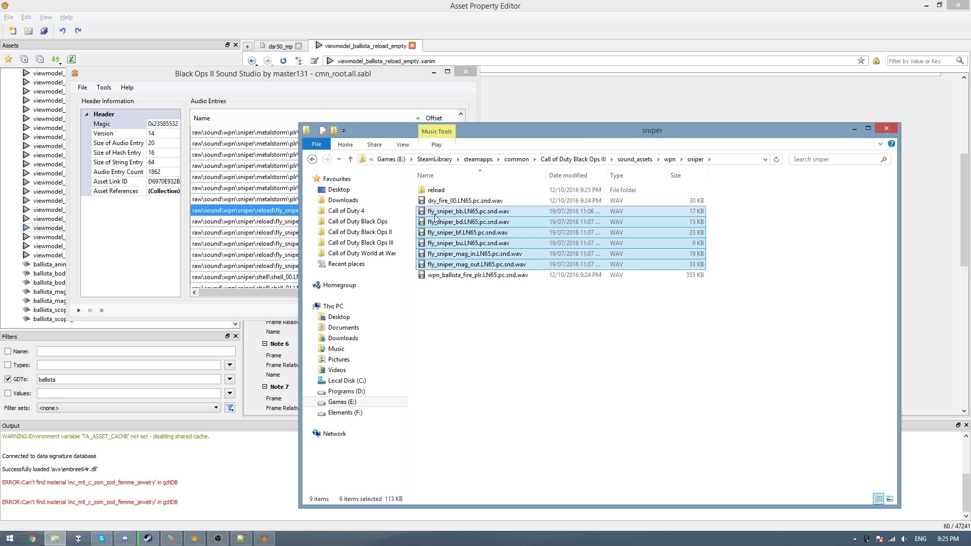
pyautogui.moveTo(452, 213)
pyautogui.mouseDown()
pyautogui.moveTo(471, 233)
pyautogui.moveTo(450, 197)
pyautogui.mouseUp()
# - Create a folder named ballista inside the sniper folder, move the dry_fire_00 and wpn_ballista_fire_plr WAV files into it, and open it
pyautogui.rightClick(446, 238)
pyautogui.moveTo(494, 362)
pyautogui.click(590, 360)
pyautogui.write('ballista')
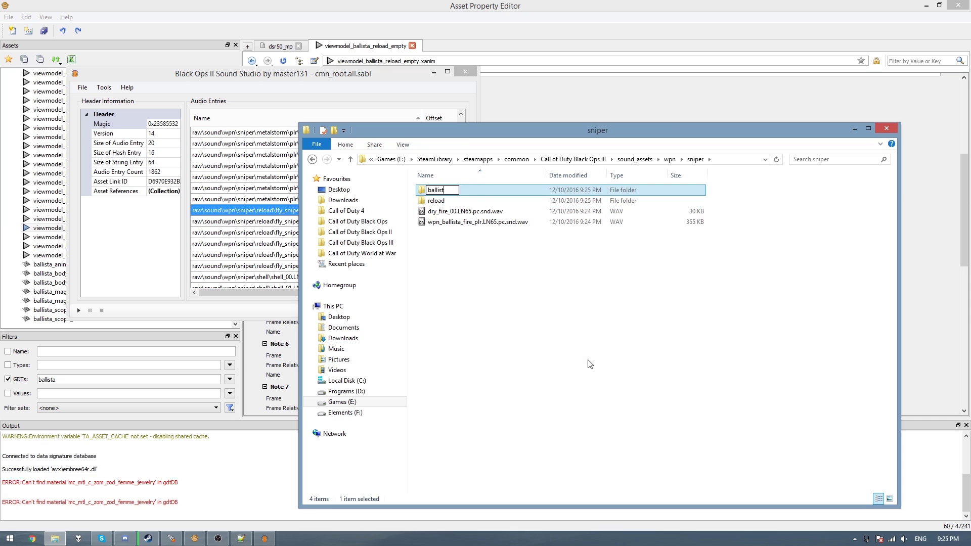
pyautogui.press('Return')
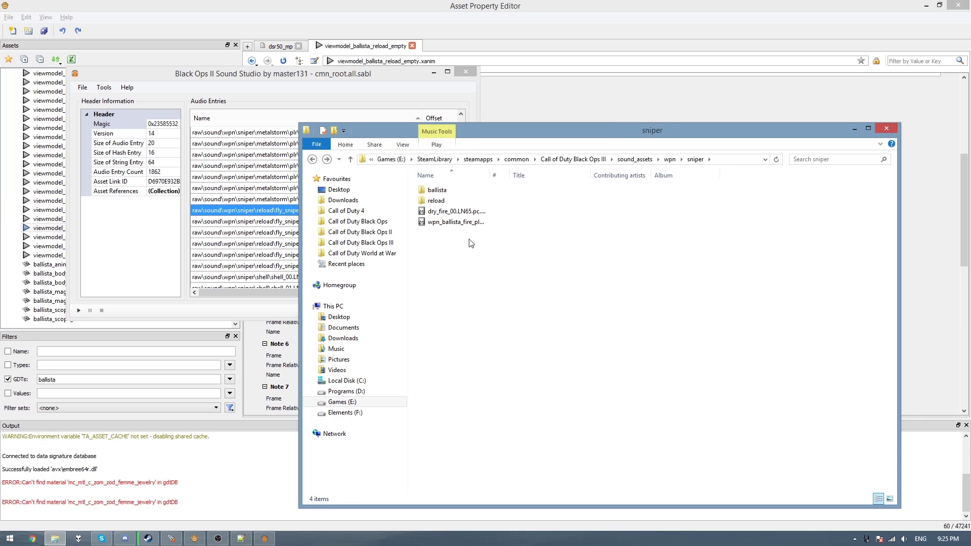
pyautogui.moveTo(473, 244); pyautogui.dragTo(447, 187)
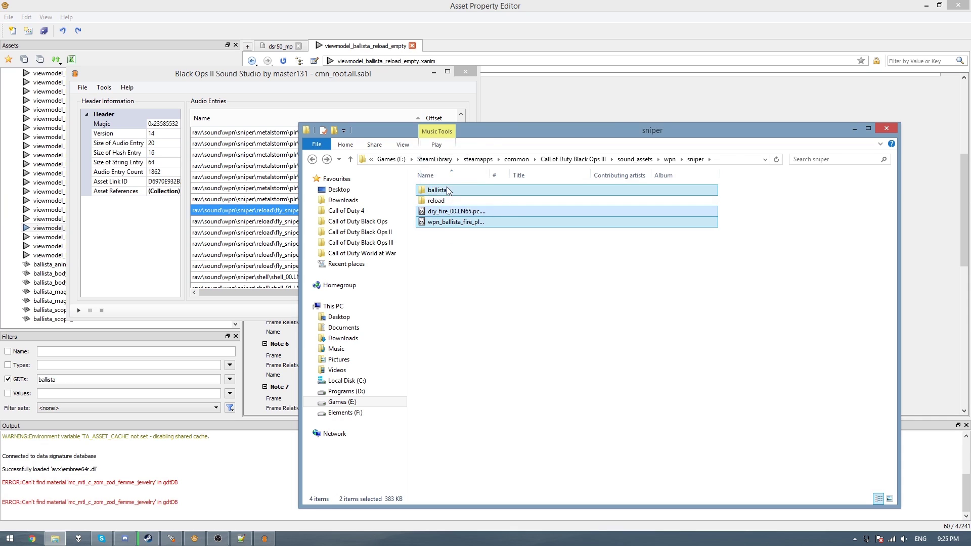
pyautogui.doubleClick(448, 189)
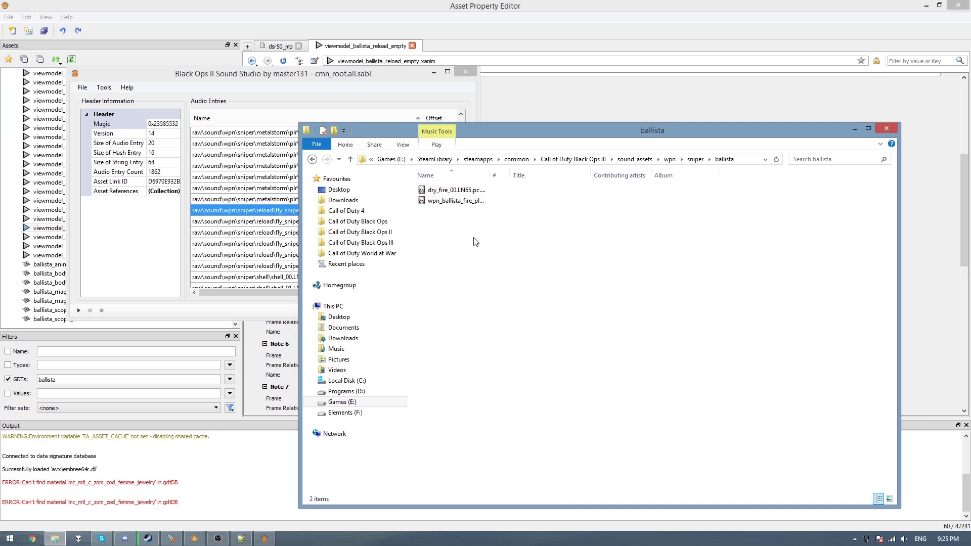
# - Move the dry_fire_00 WAV file from the ballista folder back up into the sniper folder
pyautogui.click(453, 192)
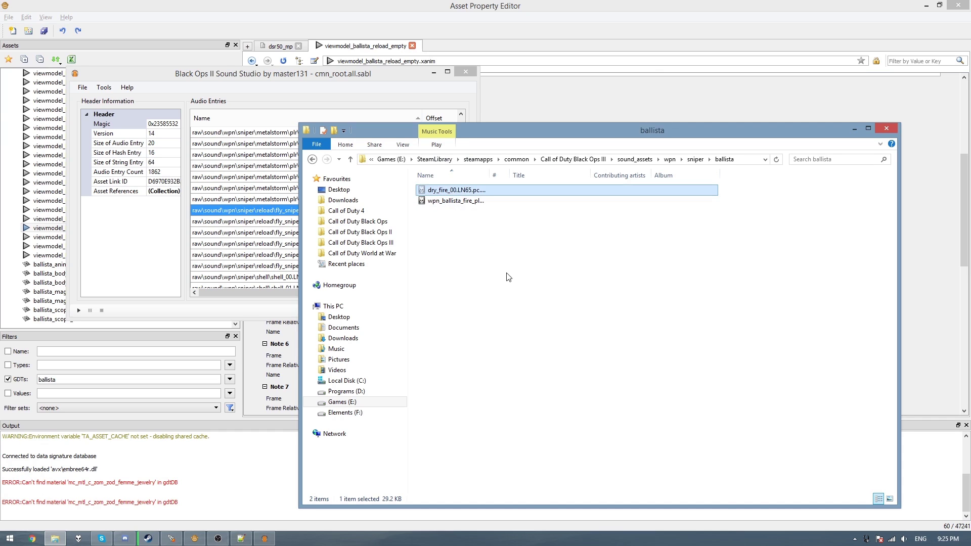
pyautogui.hotkey('ctrl', 'x')
pyautogui.hotkey('alt', 'Up')
pyautogui.hotkey('ctrl', 'v')
pyautogui.click(483, 265)
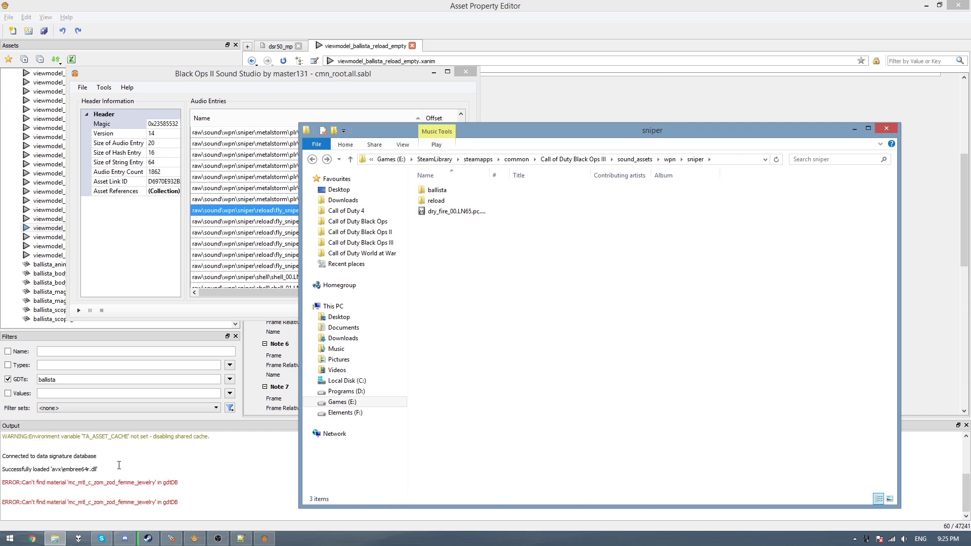
# - Open template_wpn.csv from share\raw\sound\templates in the Call of Duty Black Ops III folder
pyautogui.click(360, 242)
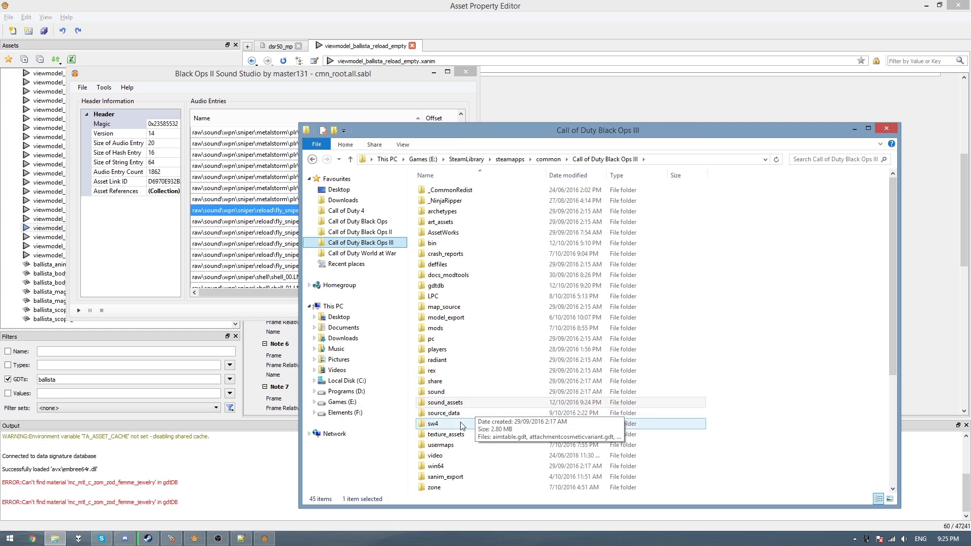
pyautogui.doubleClick(451, 383)
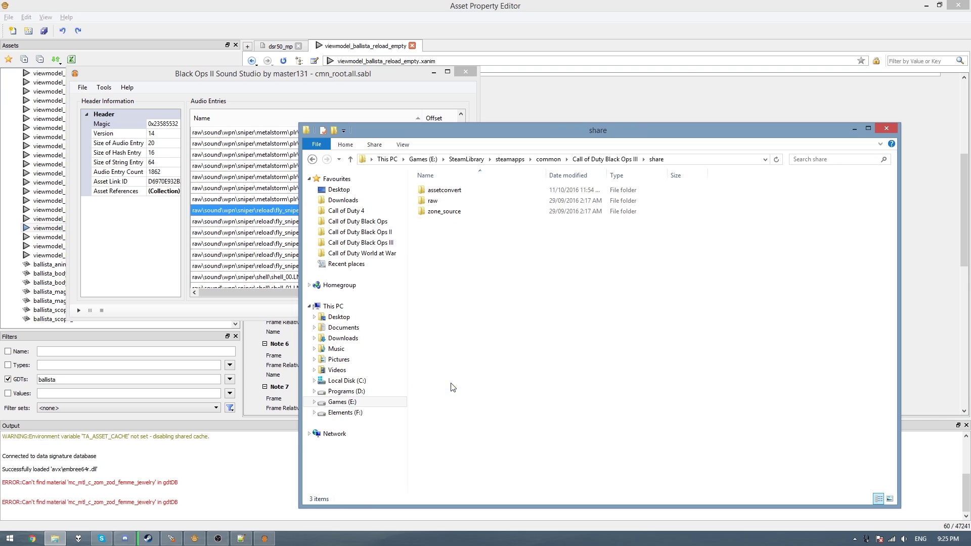
pyautogui.doubleClick(454, 202)
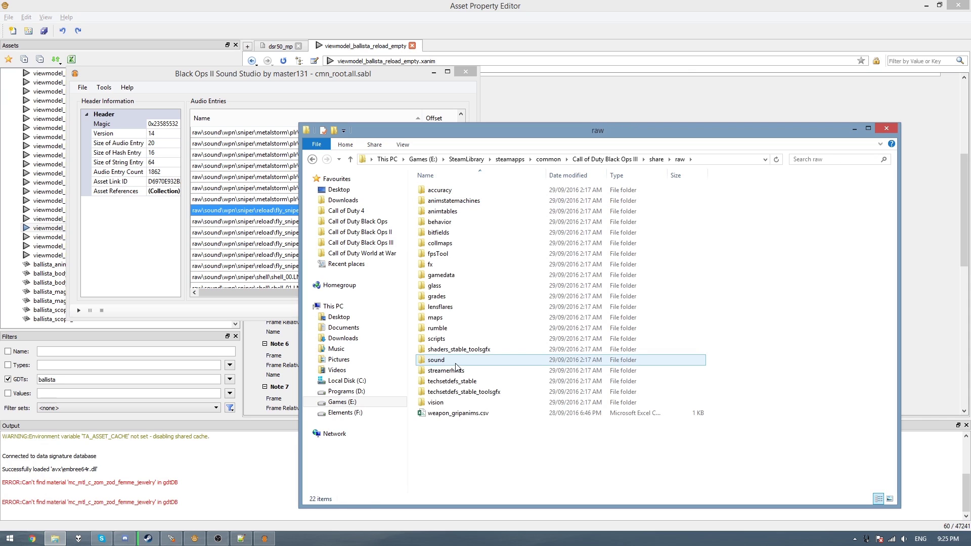
pyautogui.doubleClick(457, 361)
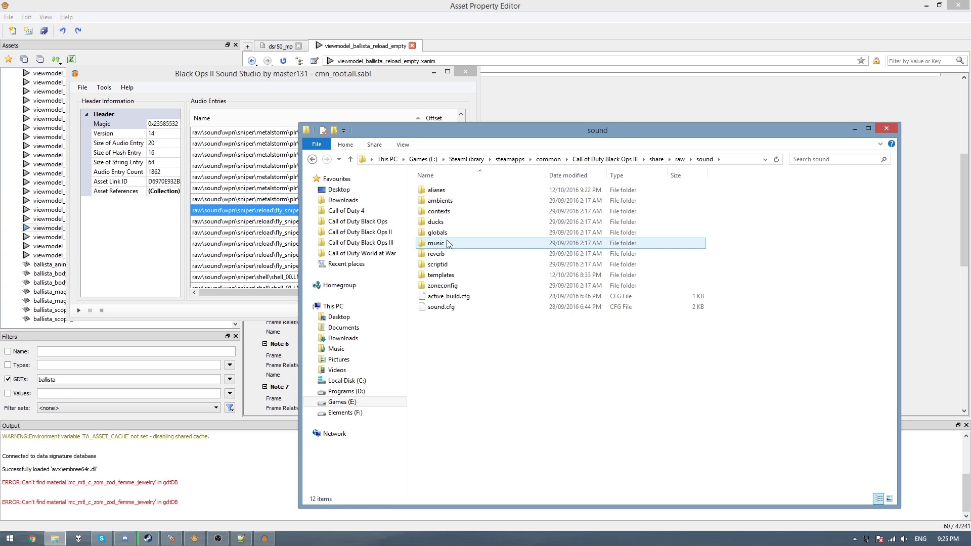
pyautogui.doubleClick(451, 275)
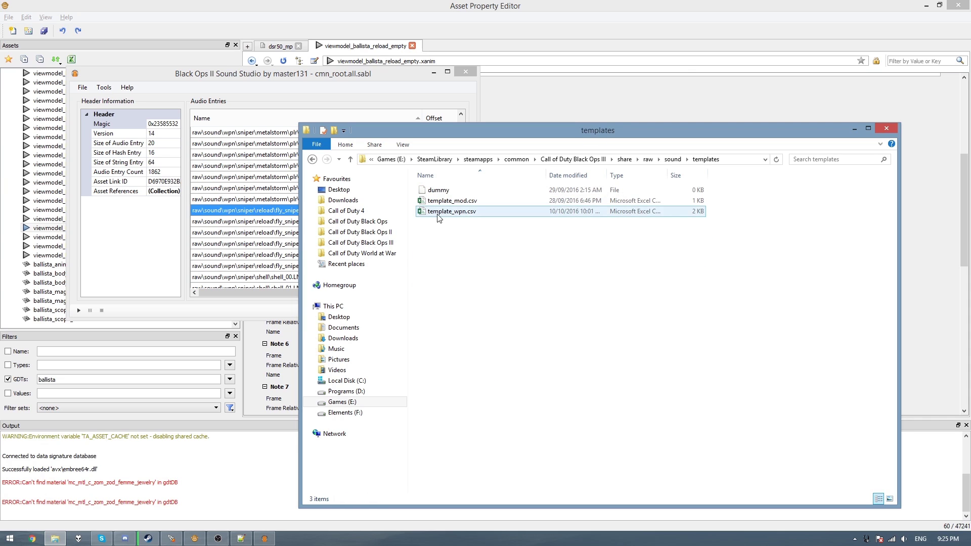
pyautogui.click(457, 215)
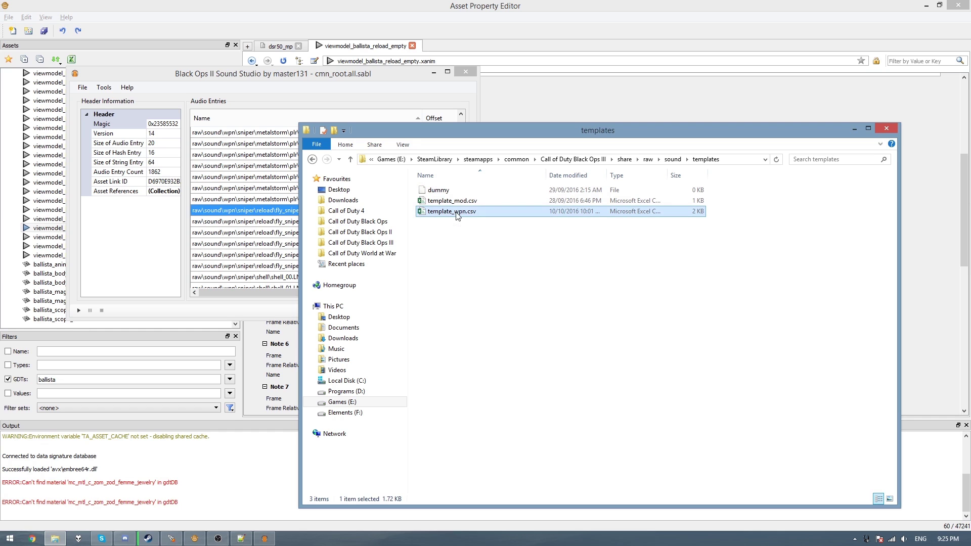
pyautogui.doubleClick(457, 214)
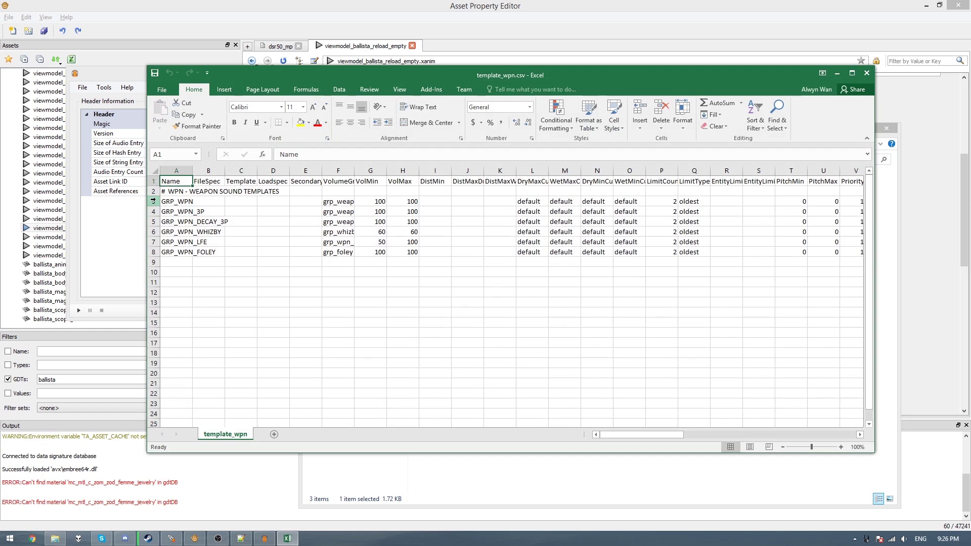
# - Review the weapon sound template names in A3:A8 with the Name column widened, and close template_wpn.csv
pyautogui.click(174, 202)
pyautogui.moveTo(174, 207); pyautogui.dragTo(174, 252)
pyautogui.click(177, 263)
pyautogui.moveTo(174, 207); pyautogui.dragTo(174, 253)
pyautogui.moveTo(192, 170); pyautogui.dragTo(243, 171)
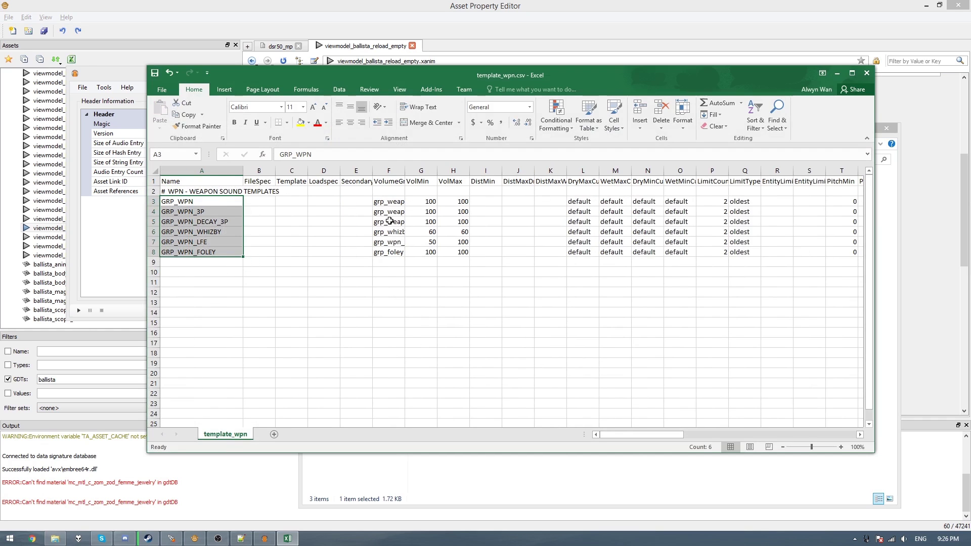
pyautogui.click(867, 75)
pyautogui.click(483, 281)
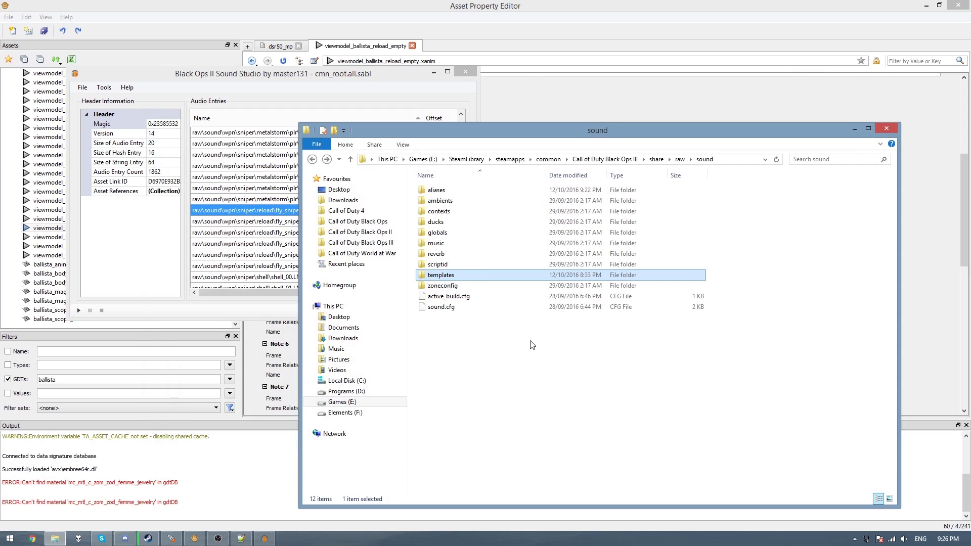
# - Duplicate user_aliases.csv in the share\raw\sound\aliases folder and rename the copy wpn_aliases.csv
pyautogui.doubleClick(452, 192)
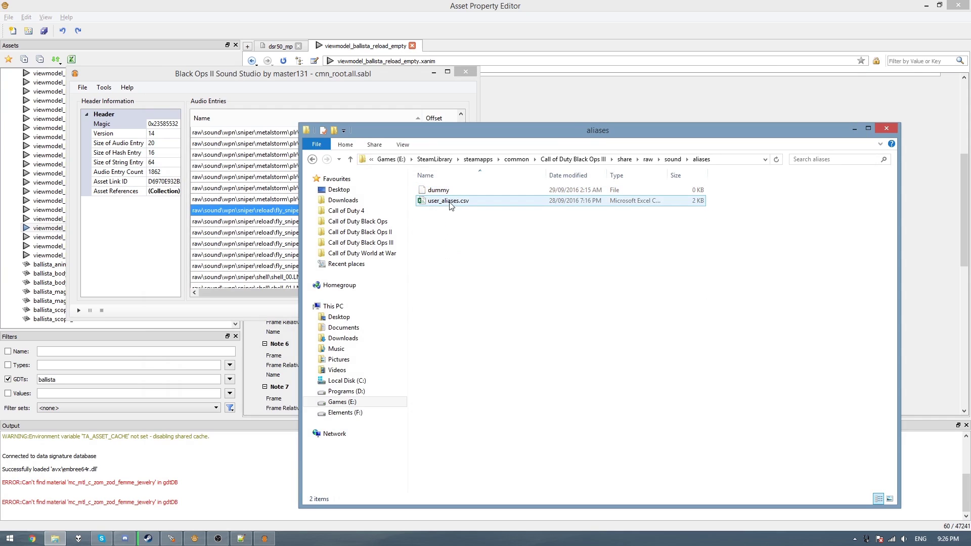
pyautogui.click(476, 203)
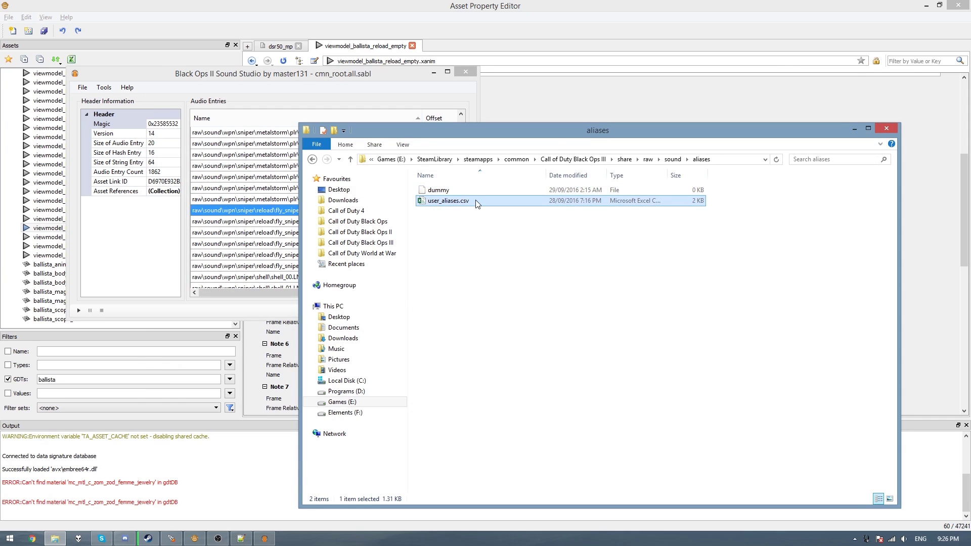
pyautogui.hotkey('ctrl', 'c')
pyautogui.hotkey('ctrl', 'v')
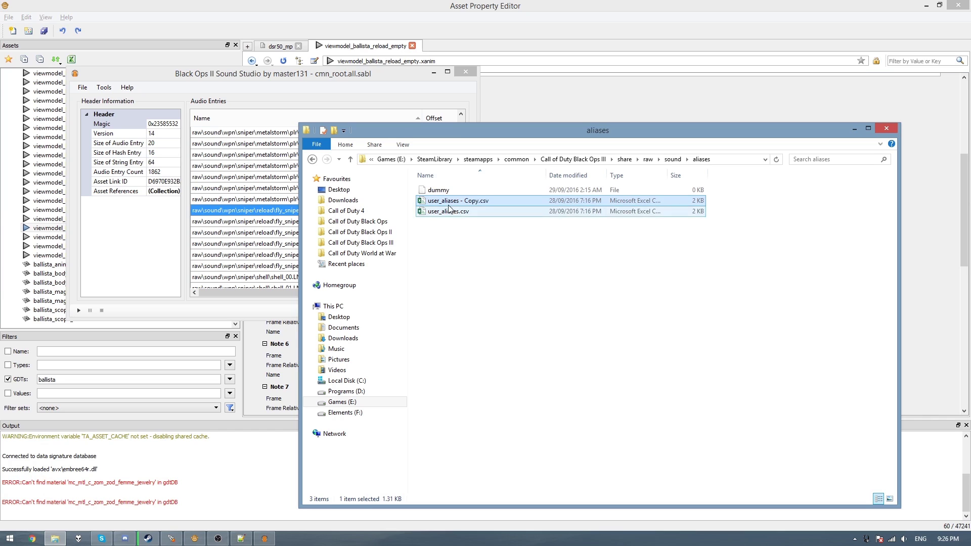
pyautogui.press('F2')
pyautogui.write('wpn_')
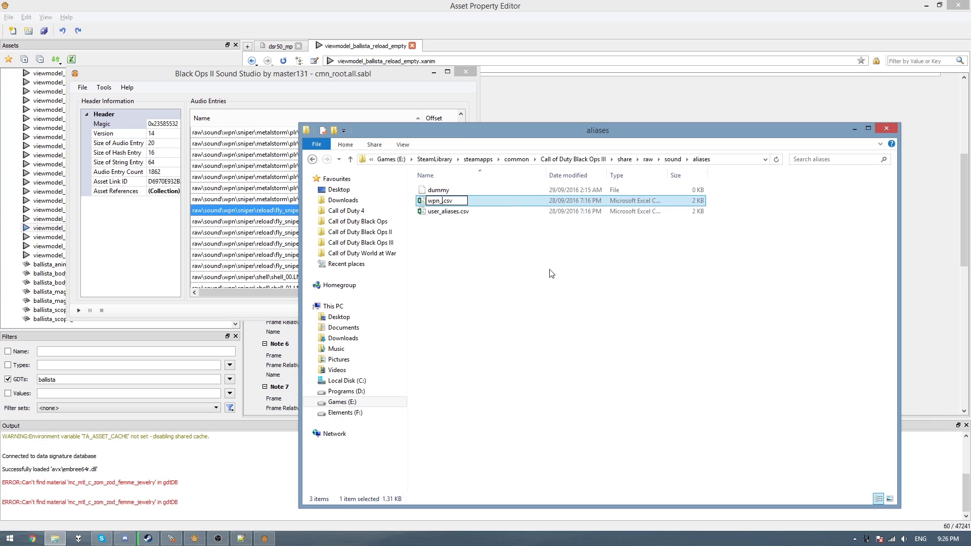
pyautogui.write('aliases')
pyautogui.press('Return')
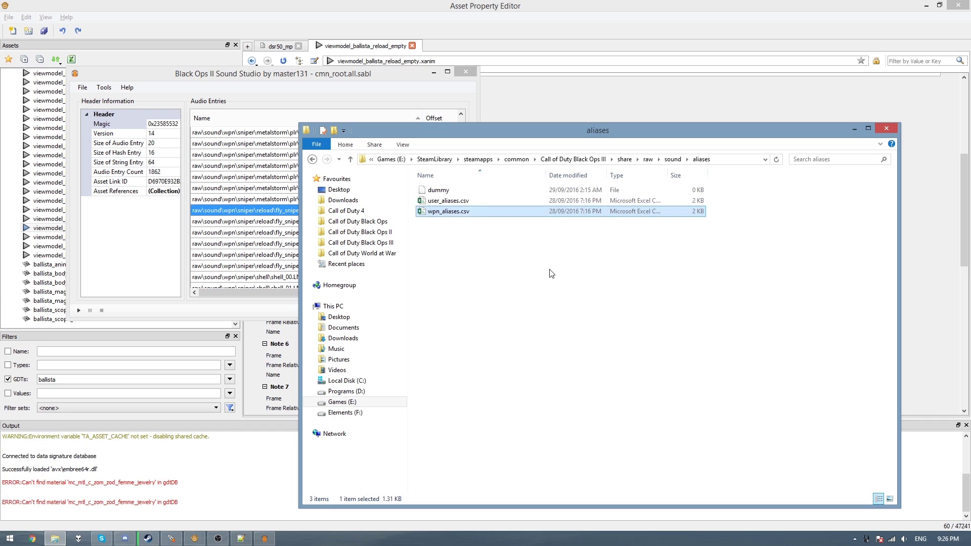
# - Open wpn_aliases.csv in Excel and autofit the width of all its columns
pyautogui.doubleClick(443, 212)
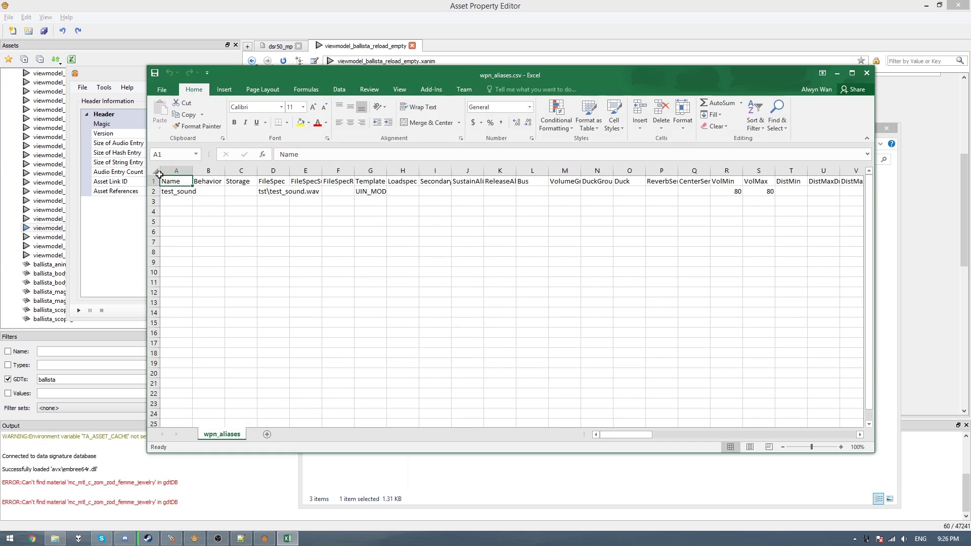
pyautogui.click(155, 171)
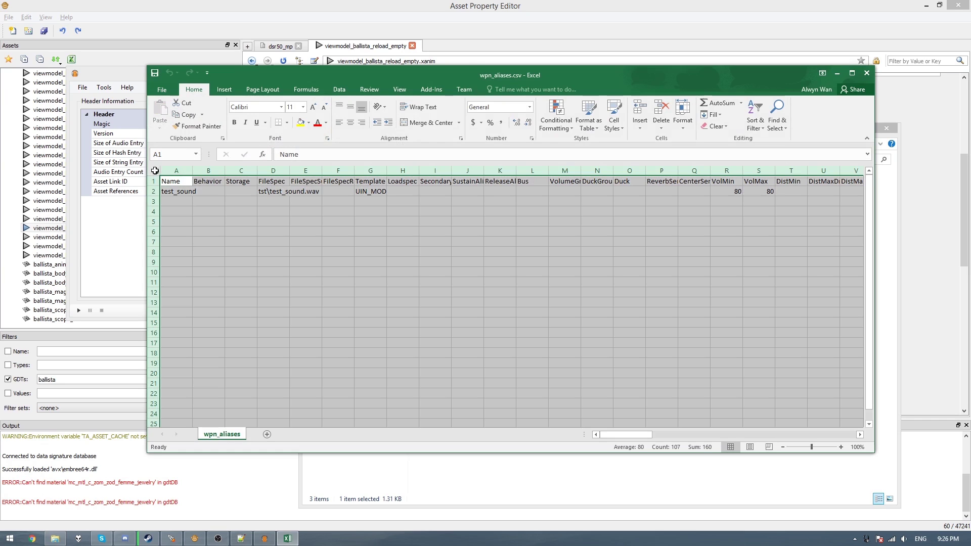
pyautogui.doubleClick(193, 172)
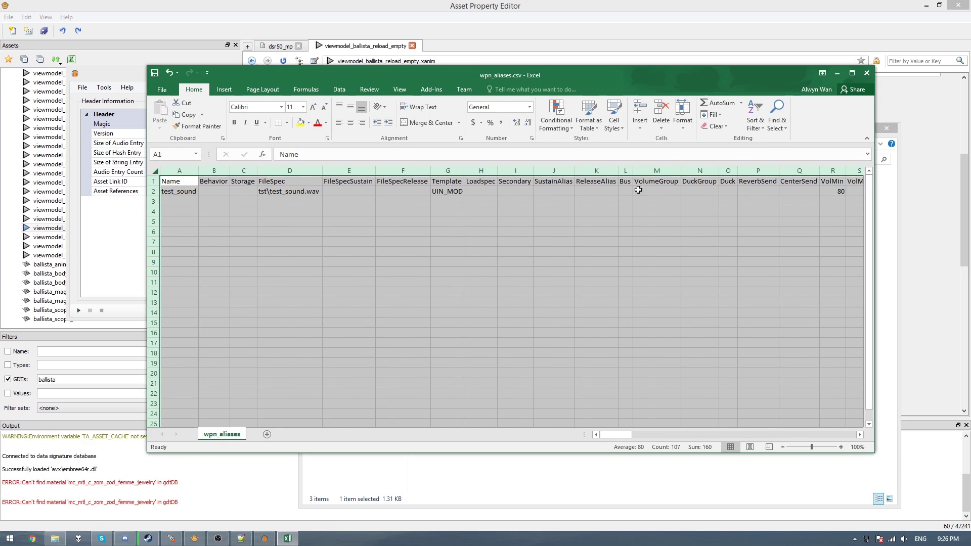
pyautogui.click(791, 190)
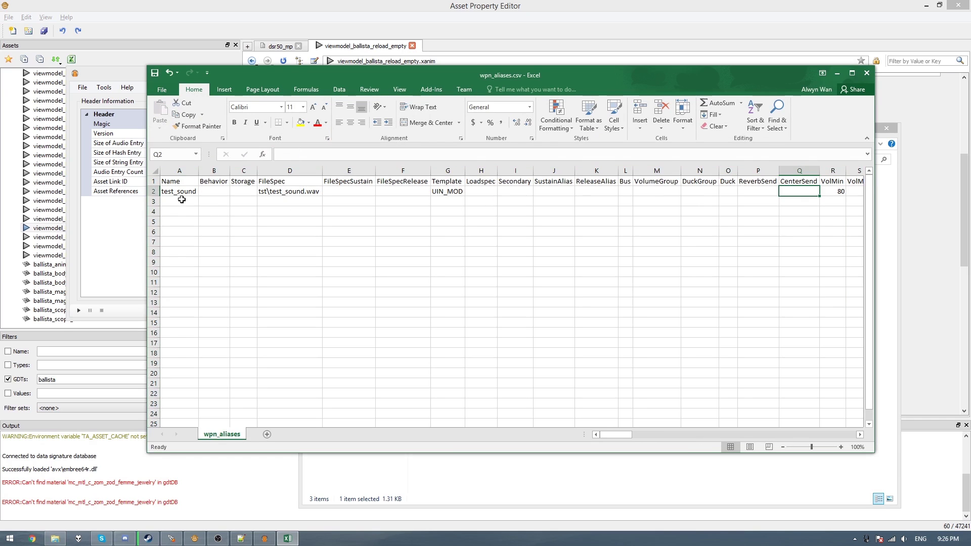
# - Replace the test_sound name in cell A2 with ballista_fire_plr, checking the notetracks in Asset Property Editor, and widen column A
pyautogui.moveTo(174, 192)
pyautogui.mouseDown()
pyautogui.moveTo(167, 332)
pyautogui.moveTo(191, 232)
pyautogui.moveTo(179, 188)
pyautogui.mouseUp()
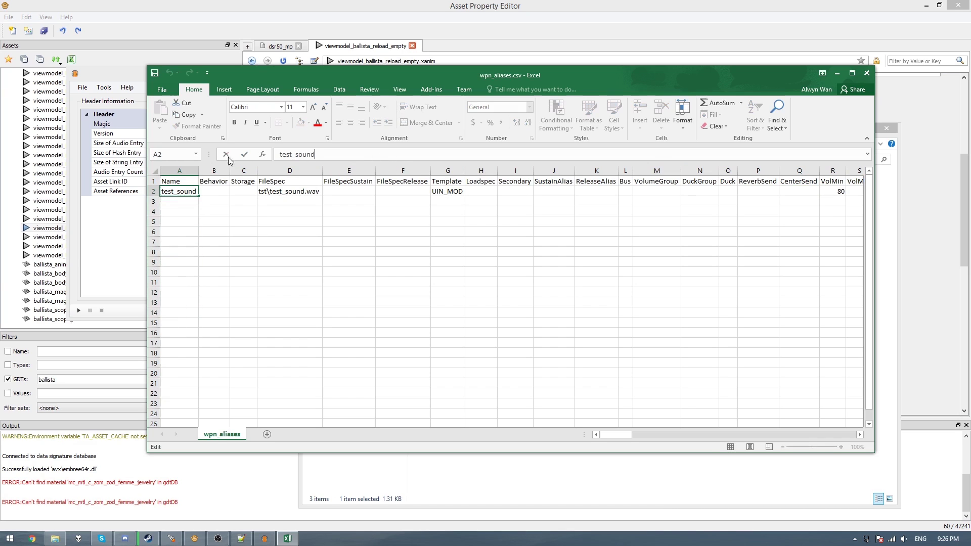
pyautogui.click(101, 17)
pyautogui.moveTo(235, 229); pyautogui.dragTo(232, 187)
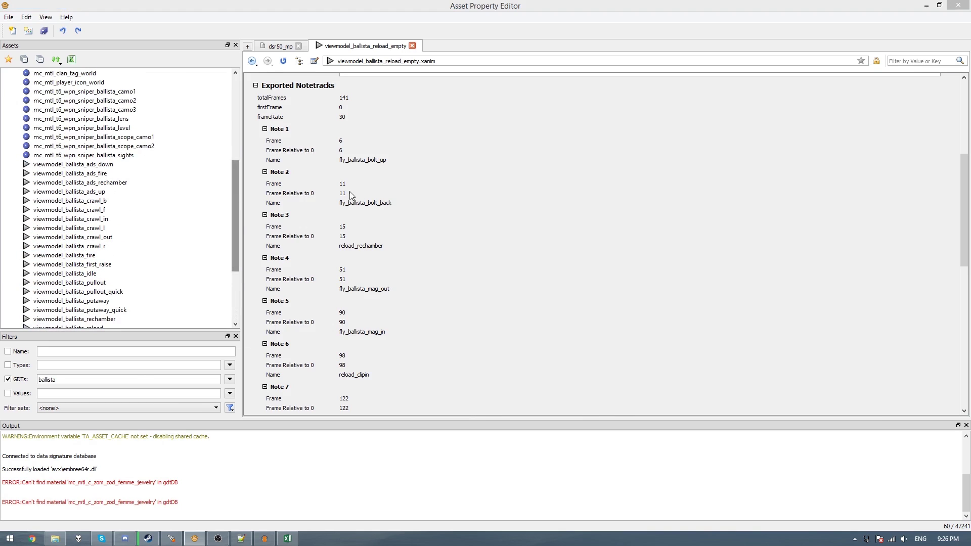
pyautogui.hotkey('alt', 'Tab')
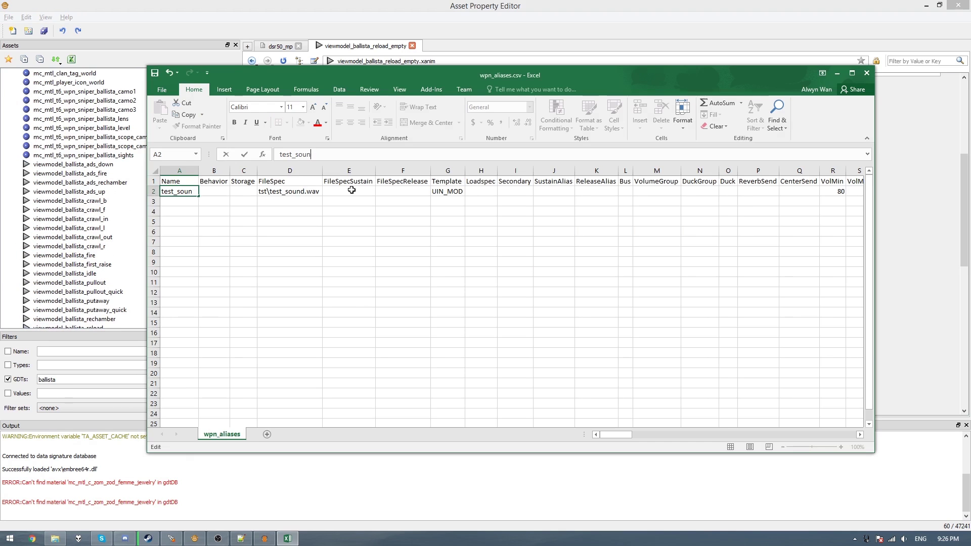
pyautogui.press('BackSpace')
pyautogui.press('BackSpace')
pyautogui.press('BackSpace')
pyautogui.press('BackSpace')
pyautogui.press('BackSpace')
pyautogui.press('BackSpace')
pyautogui.press('BackSpace')
pyautogui.press('BackSpace')
pyautogui.press('BackSpace')
pyautogui.write('ballista_fire_plr')
pyautogui.press('Return')
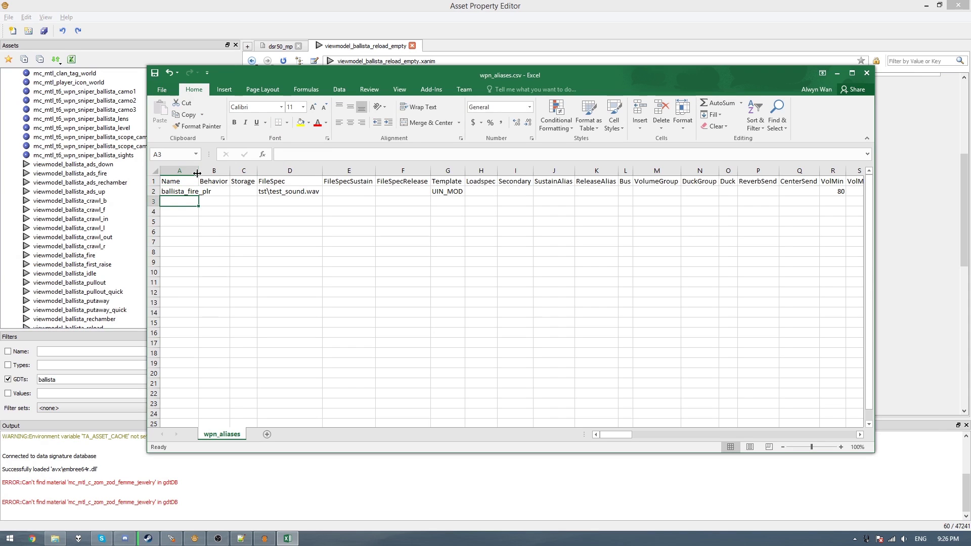
pyautogui.moveTo(199, 175); pyautogui.dragTo(232, 175)
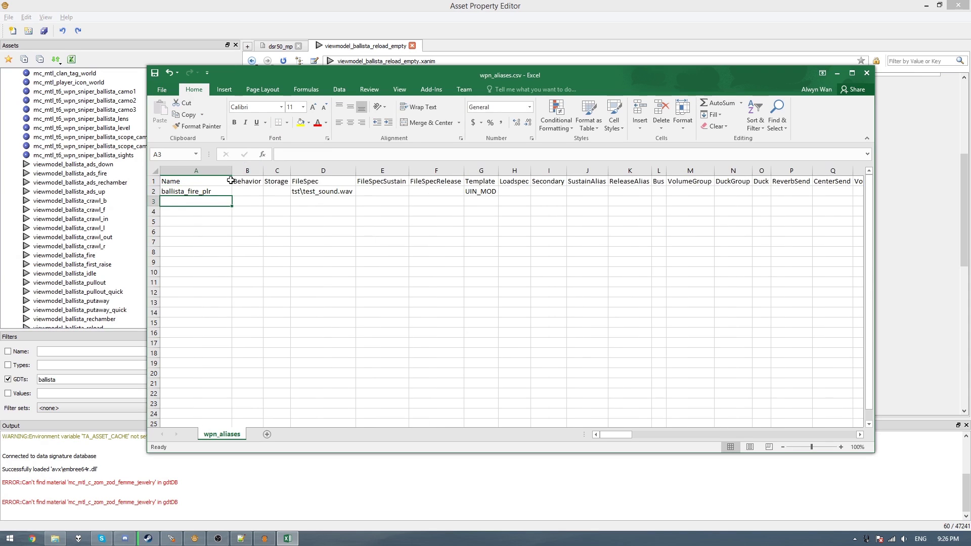
# - Browse in File Explorer to the Black Ops III folder sound_assets\wpn\sniper\ballista and select the Ballista fire sound beside the spreadsheet
pyautogui.click(306, 191)
pyautogui.click(55, 539)
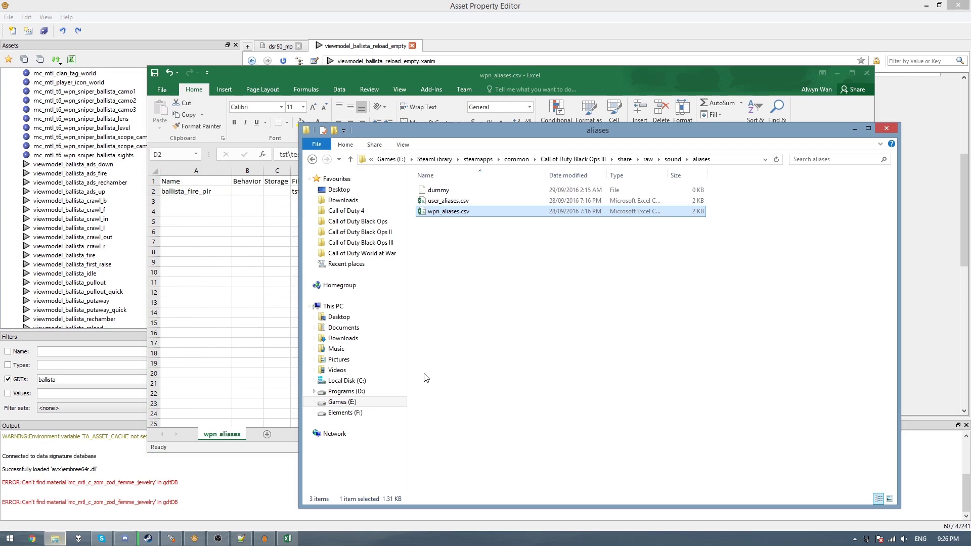
pyautogui.click(577, 160)
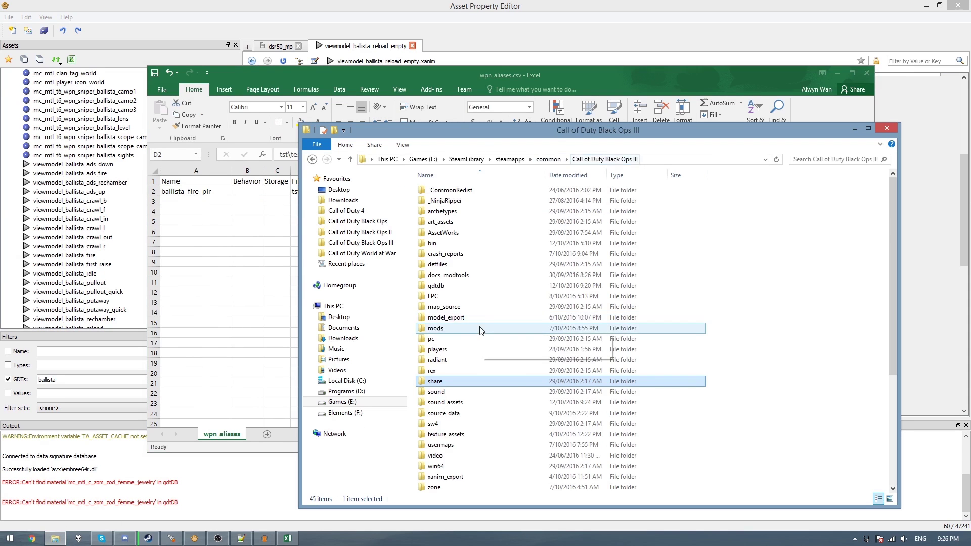
pyautogui.doubleClick(450, 406)
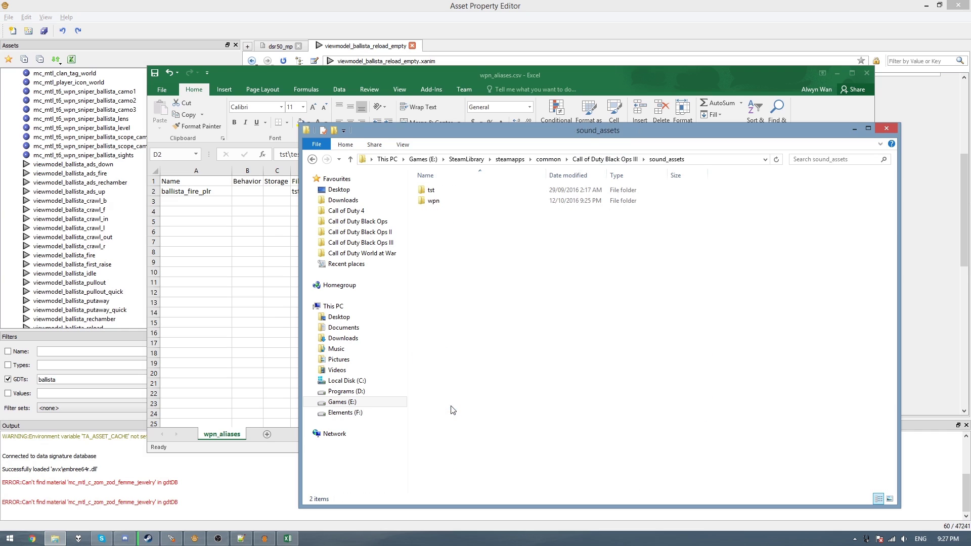
pyautogui.moveTo(523, 127); pyautogui.dragTo(685, 125)
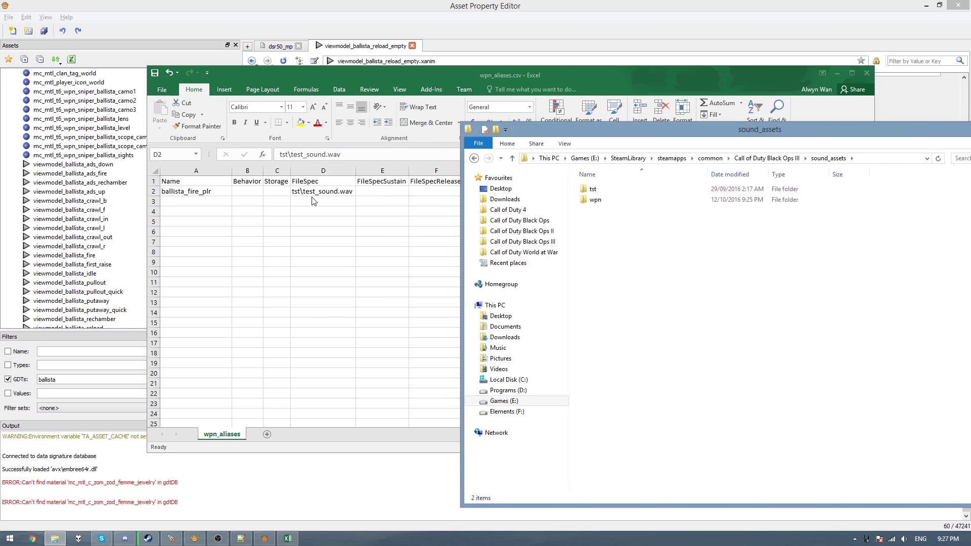
pyautogui.click(640, 203)
pyautogui.doubleClick(621, 201)
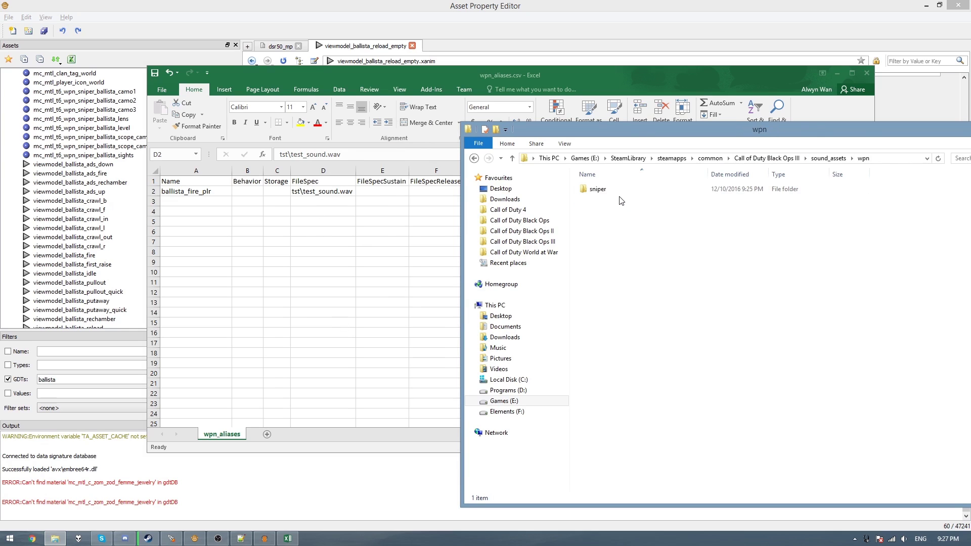
pyautogui.doubleClick(602, 189)
pyautogui.doubleClick(618, 190)
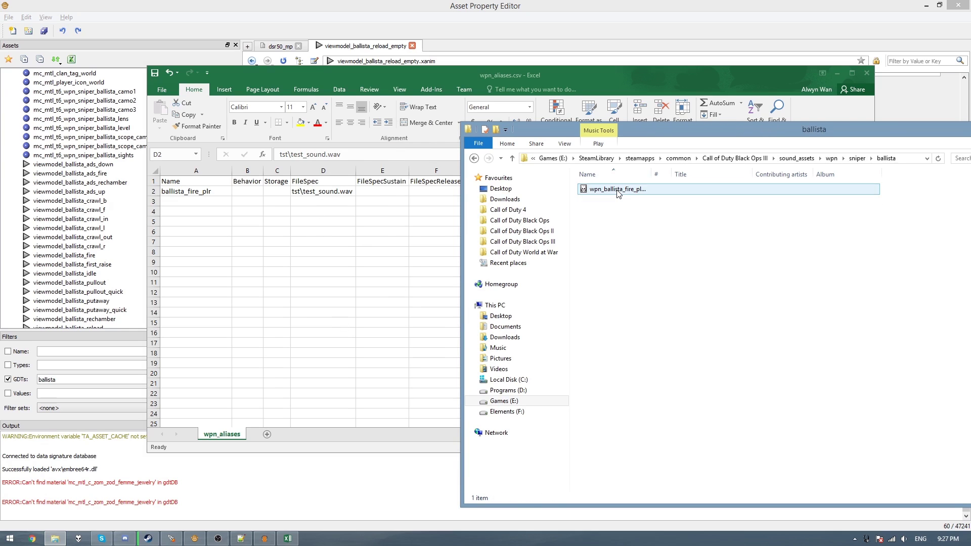
pyautogui.click(619, 192)
# - Replace the FileSpec path in D2 with the relative folder path wpn\sniper\ballista\ copied from the sound's location
pyautogui.click(882, 158)
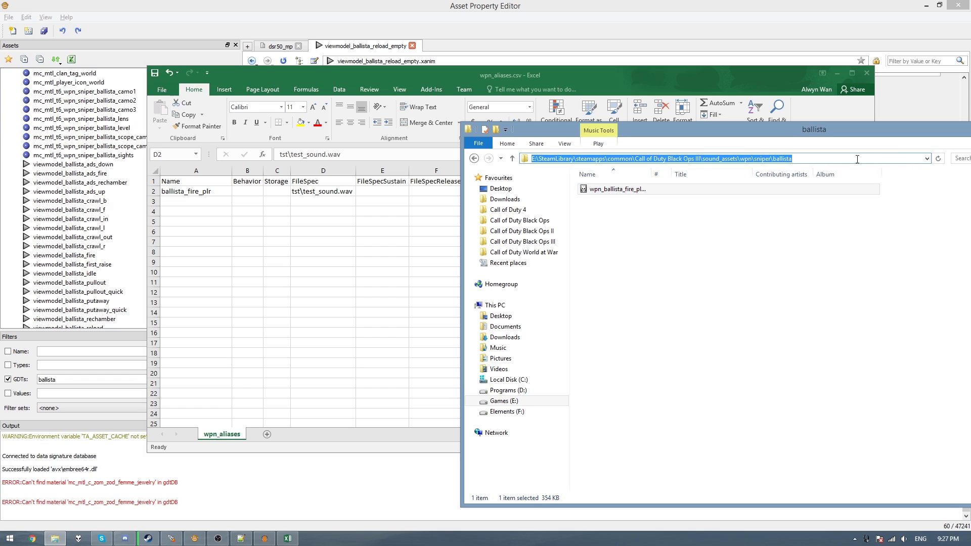
pyautogui.moveTo(858, 159); pyautogui.dragTo(735, 165)
pyautogui.hotkey('ctrl', 'c')
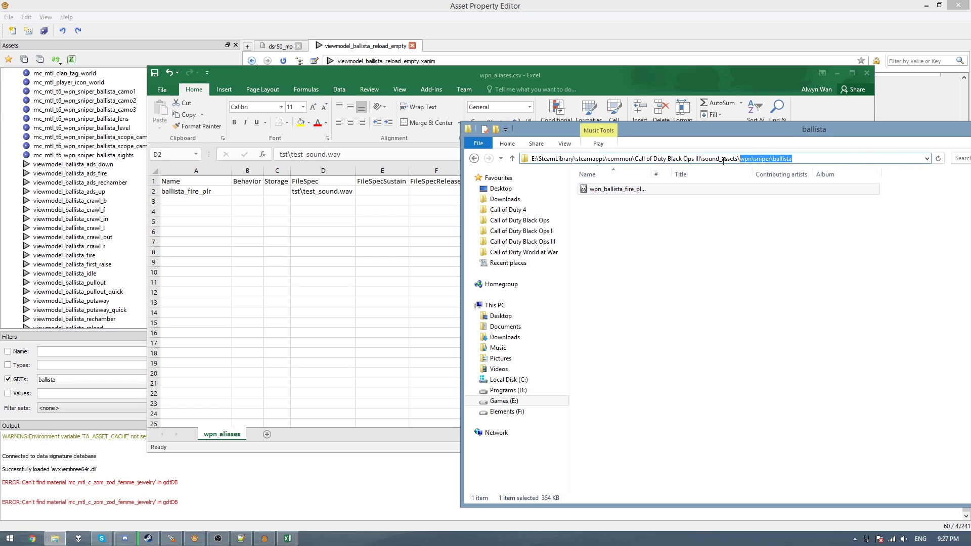
pyautogui.click(305, 193)
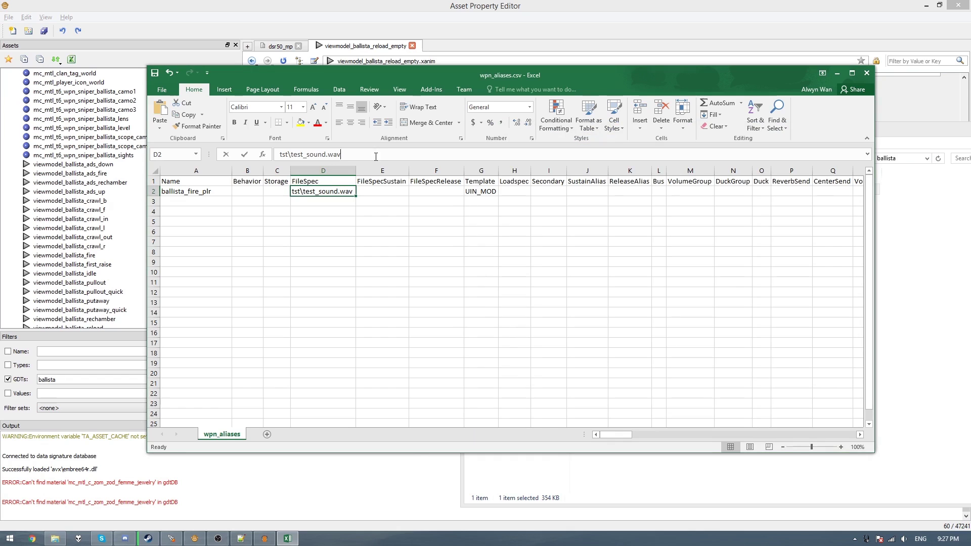
pyautogui.tripleClick(376, 156)
pyautogui.hotkey('ctrl', 'v')
pyautogui.write('\\')
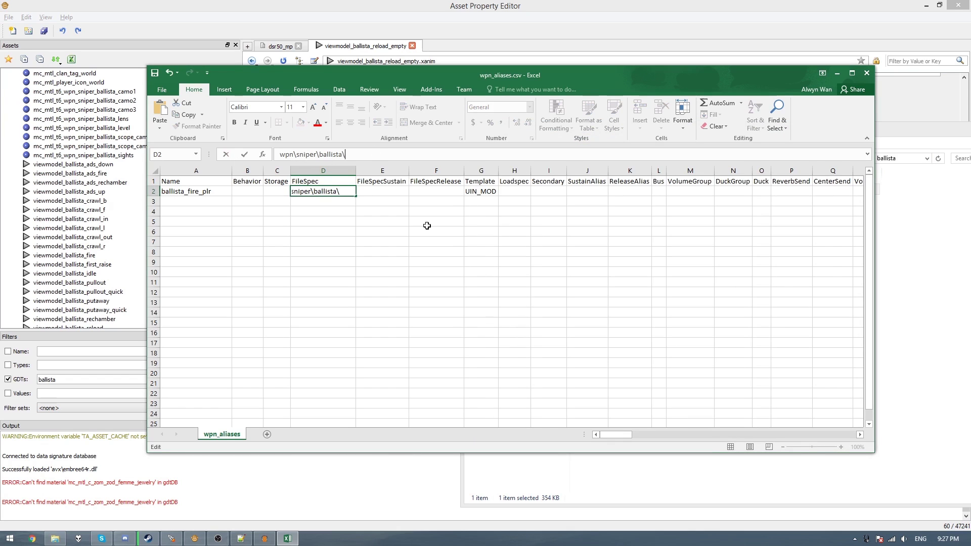
# - Append the copied file name wpn_ballista_fire_plr.LN65.pc.snd.wav to the FileSpec path in D2 and select the next Name cell, A3
pyautogui.click(901, 283)
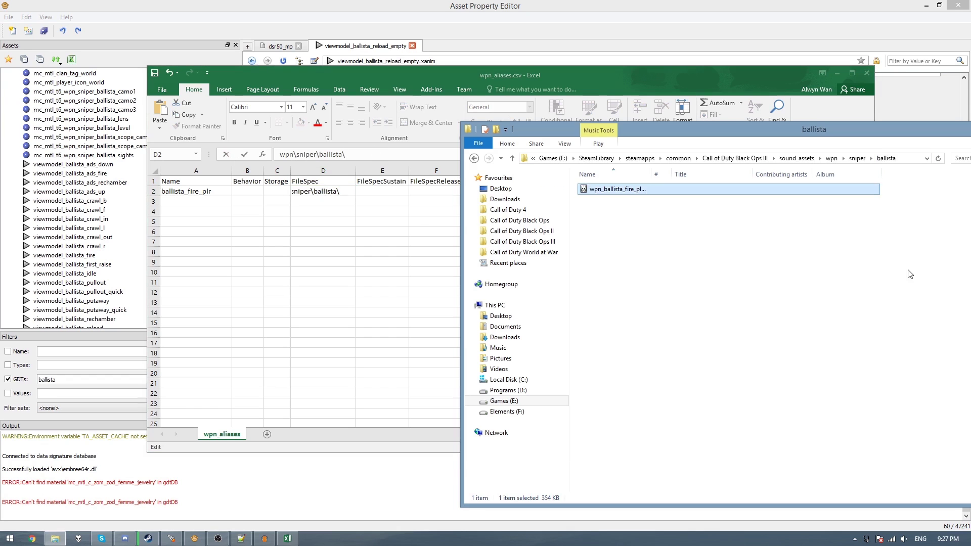
pyautogui.click(612, 191)
pyautogui.hotkey('ctrl', 'a')
pyautogui.hotkey('ctrl', 'c')
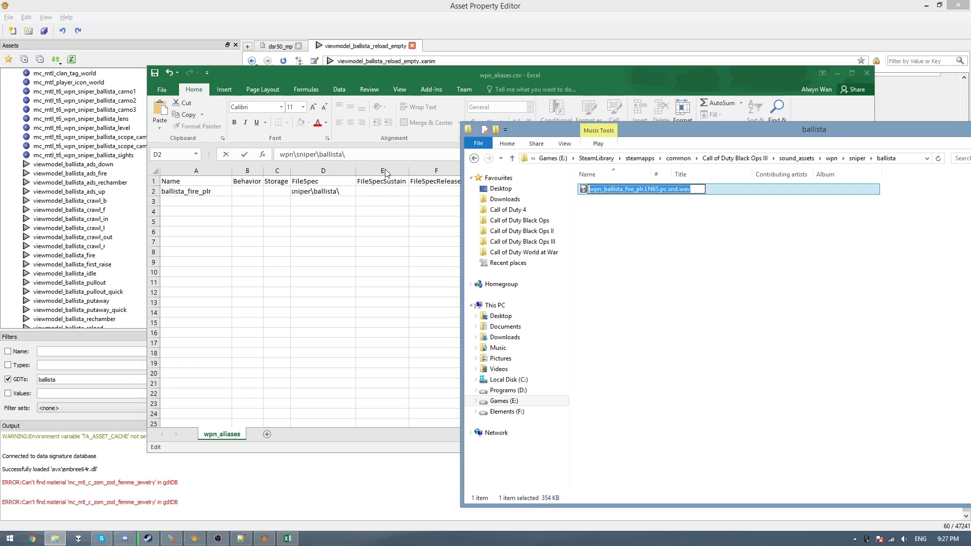
pyautogui.click(384, 171)
pyautogui.hotkey('ctrl', 'v')
pyautogui.press('Return')
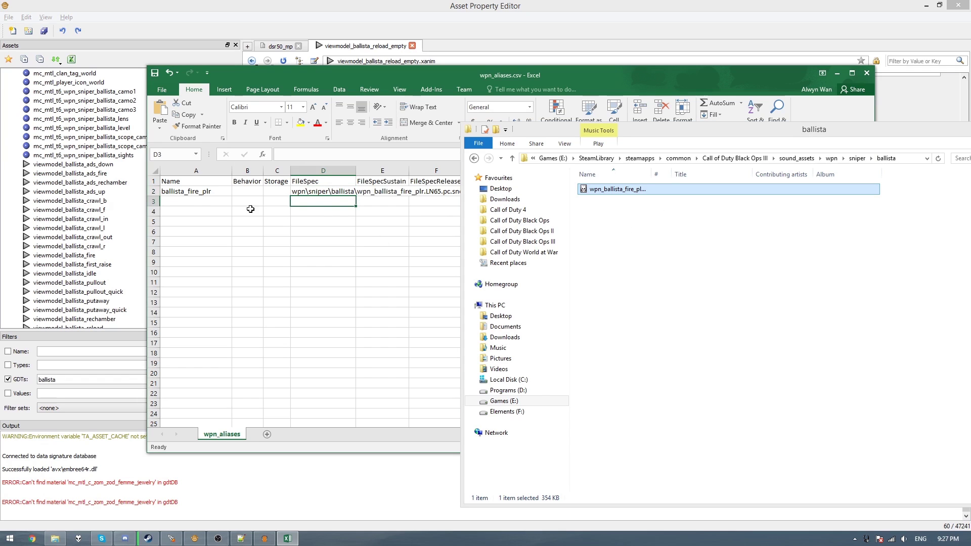
pyautogui.click(188, 202)
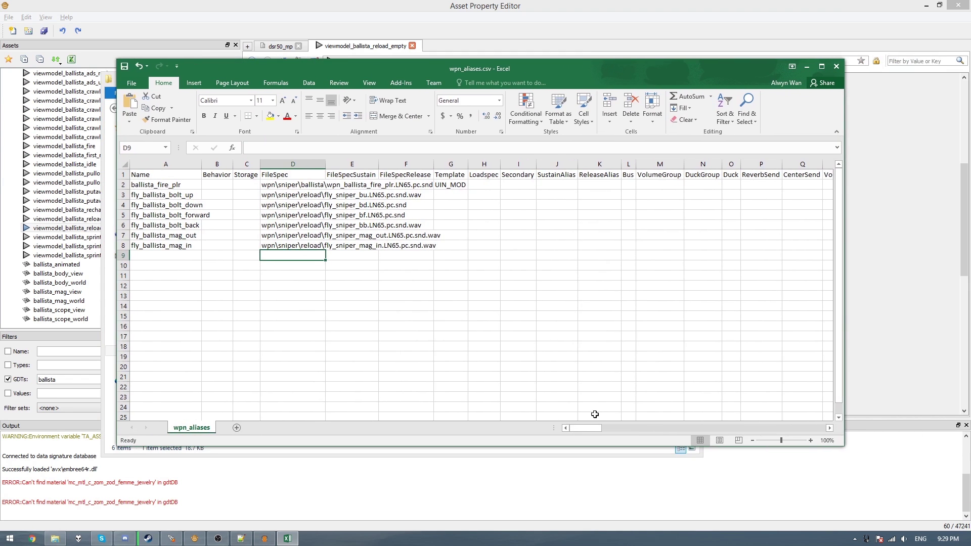
# - Autofit the FileSpec column to its sound file paths
pyautogui.moveTo(584, 428); pyautogui.dragTo(593, 429)
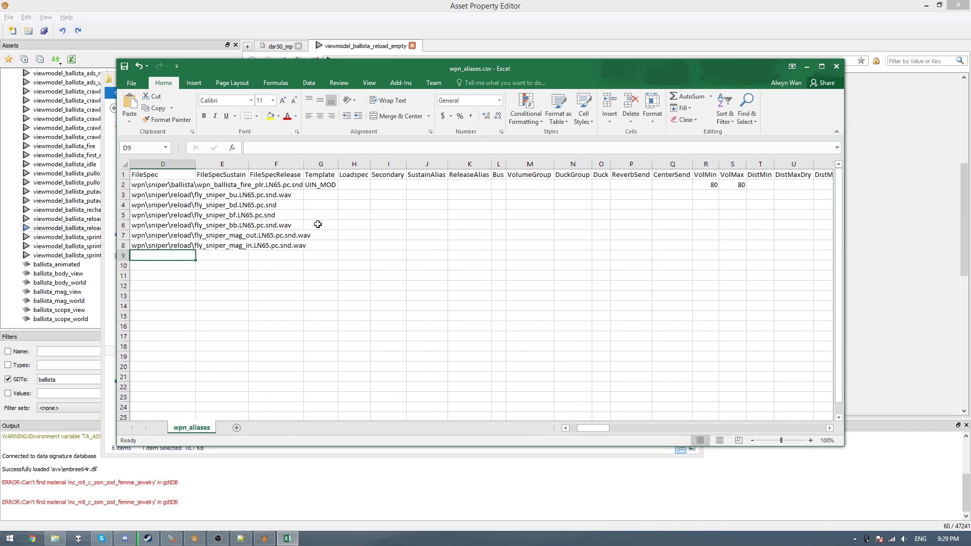
pyautogui.click(125, 163)
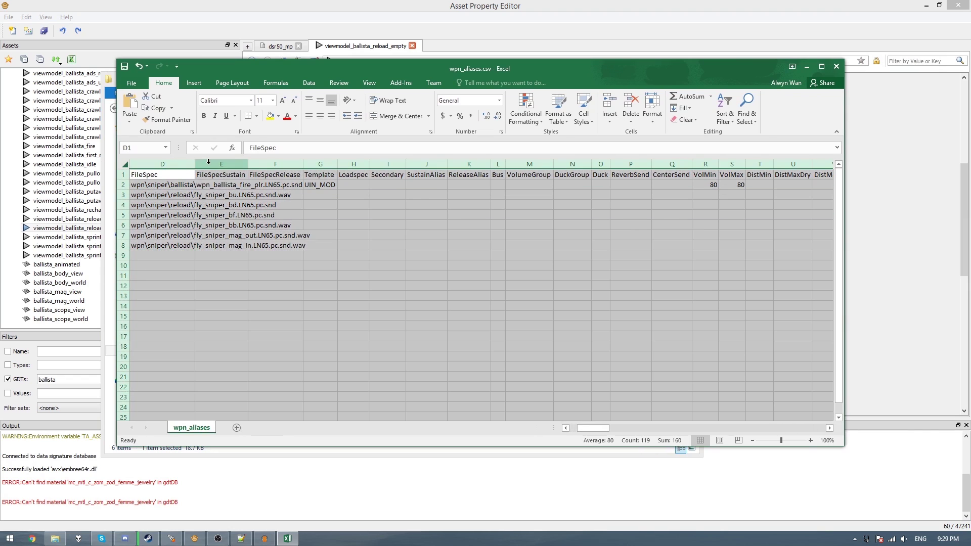
pyautogui.click(191, 164)
pyautogui.doubleClick(195, 164)
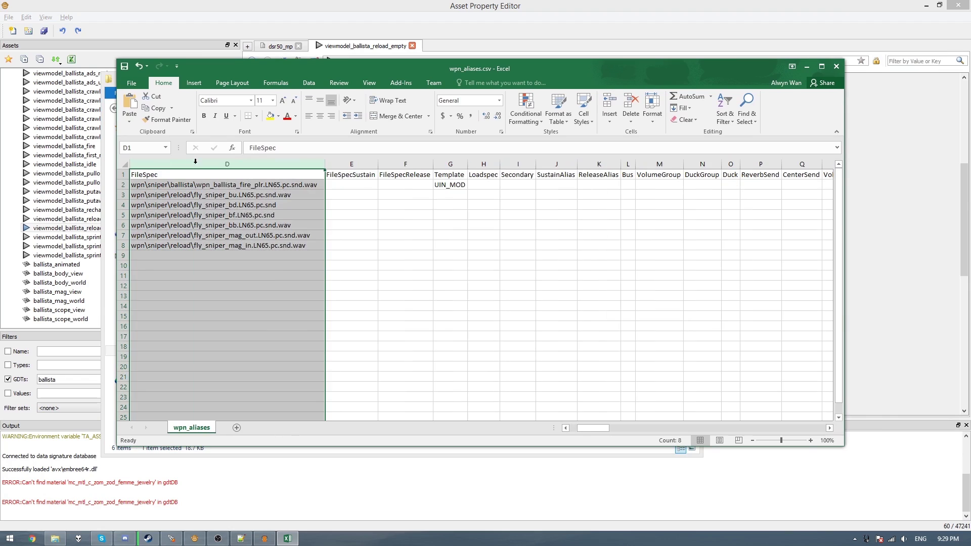
# - Set the Template in G2 to GRP_WPN and fill it down through G8
pyautogui.click(444, 195)
pyautogui.click(443, 185)
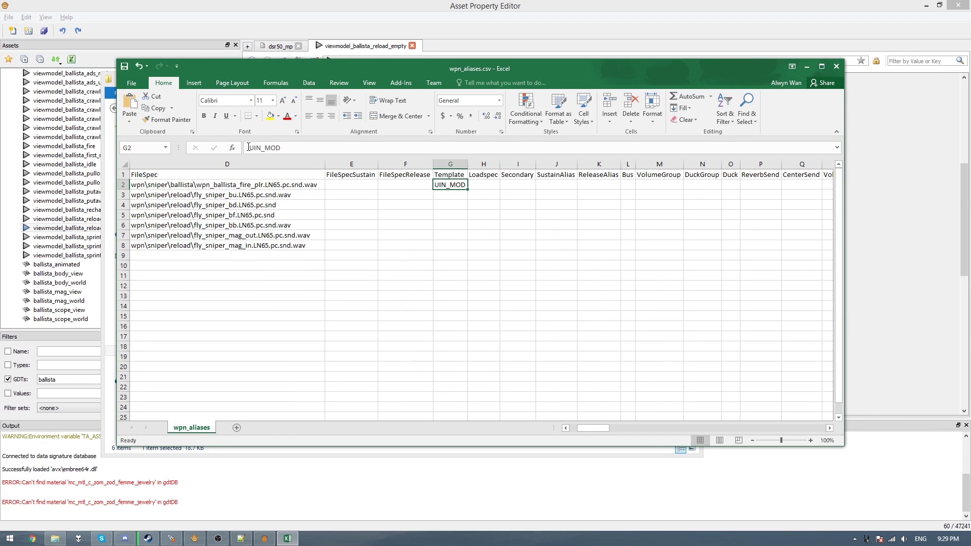
pyautogui.write('GR')
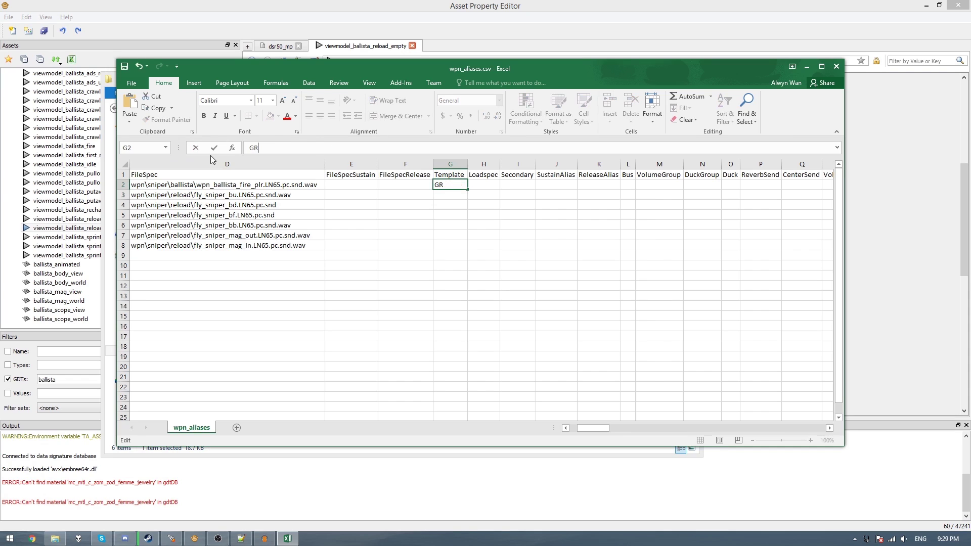
pyautogui.write('P_WPN')
pyautogui.press('Return')
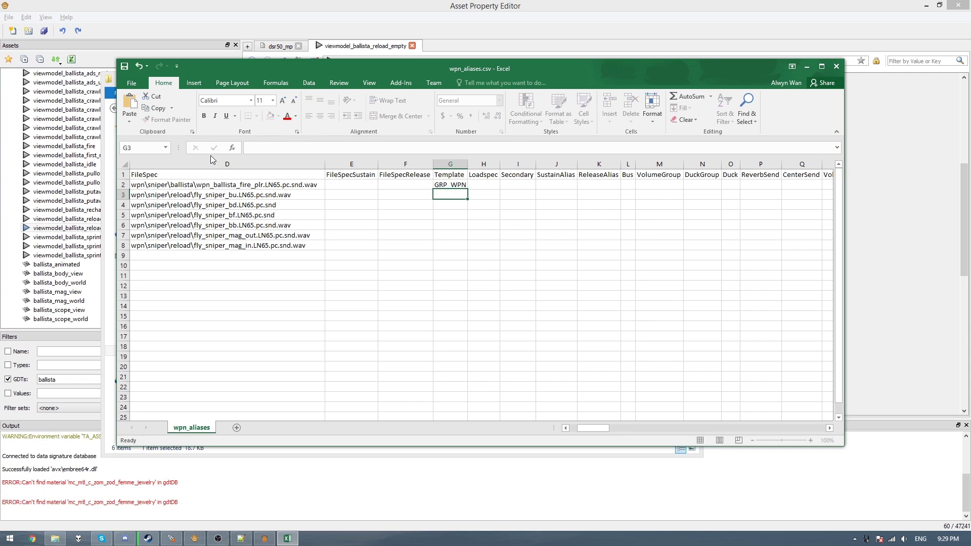
pyautogui.click(445, 183)
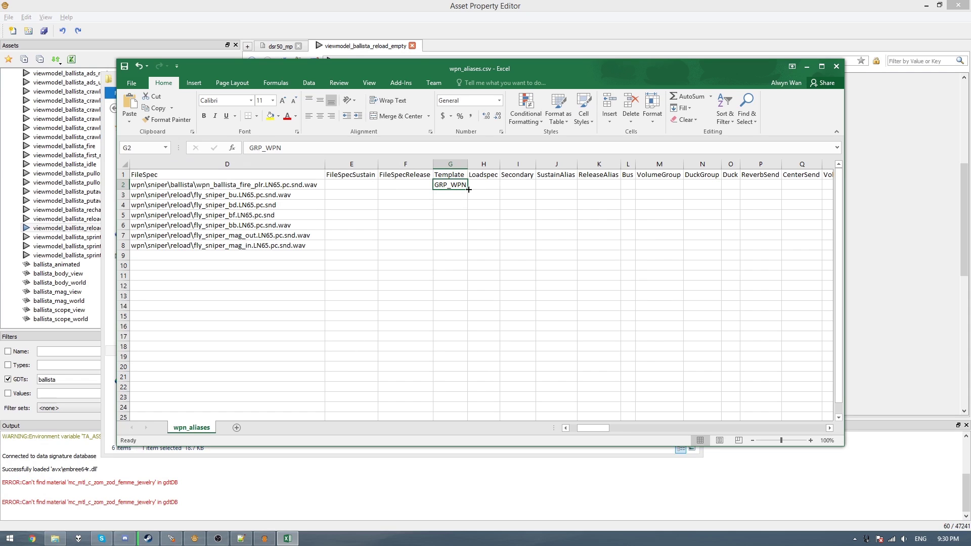
pyautogui.moveTo(469, 188); pyautogui.dragTo(469, 250)
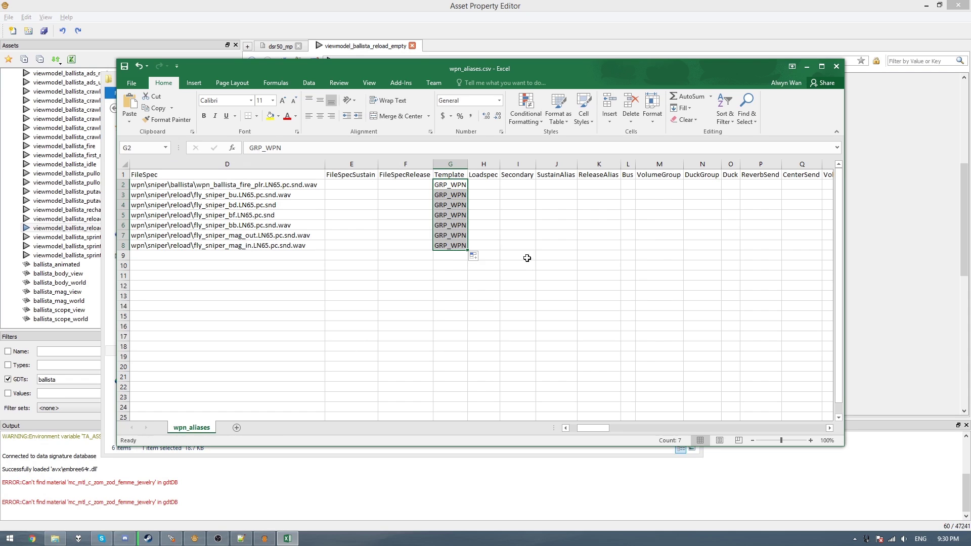
# - Copy the VolMin and VolMax values of 80 from row 2 down through row 8
pyautogui.moveTo(596, 429); pyautogui.dragTo(608, 429)
pyautogui.click(463, 185)
pyautogui.moveTo(463, 184); pyautogui.dragTo(503, 244)
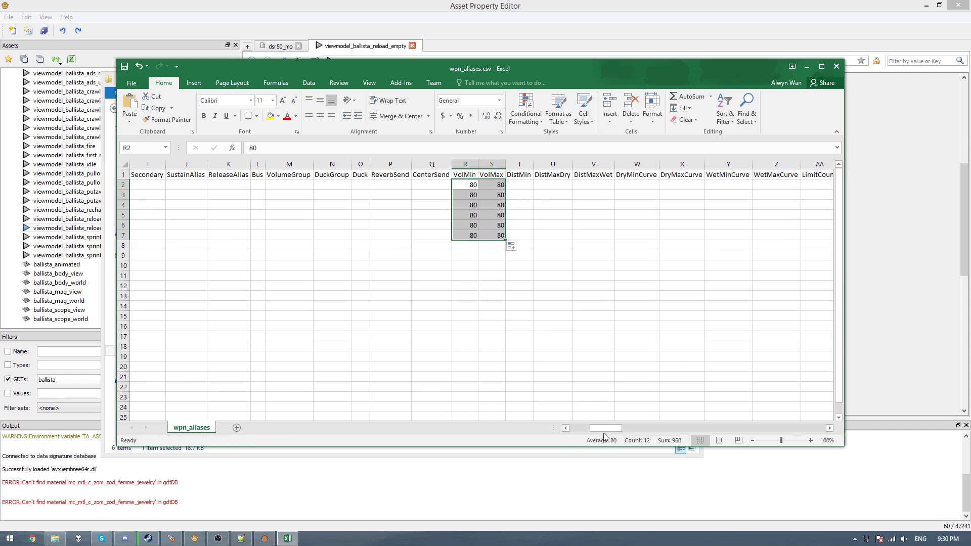
pyautogui.moveTo(605, 429); pyautogui.dragTo(597, 429)
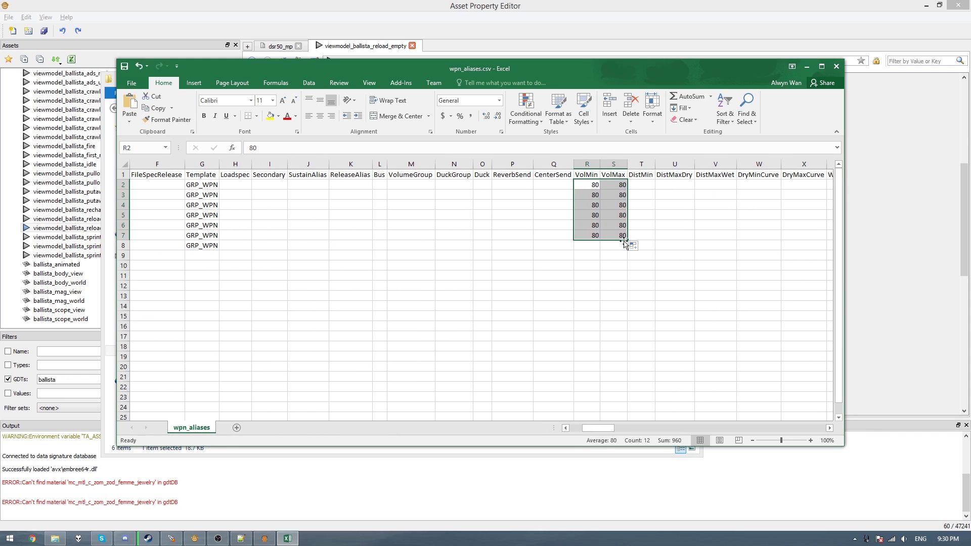
pyautogui.moveTo(626, 241); pyautogui.dragTo(627, 250)
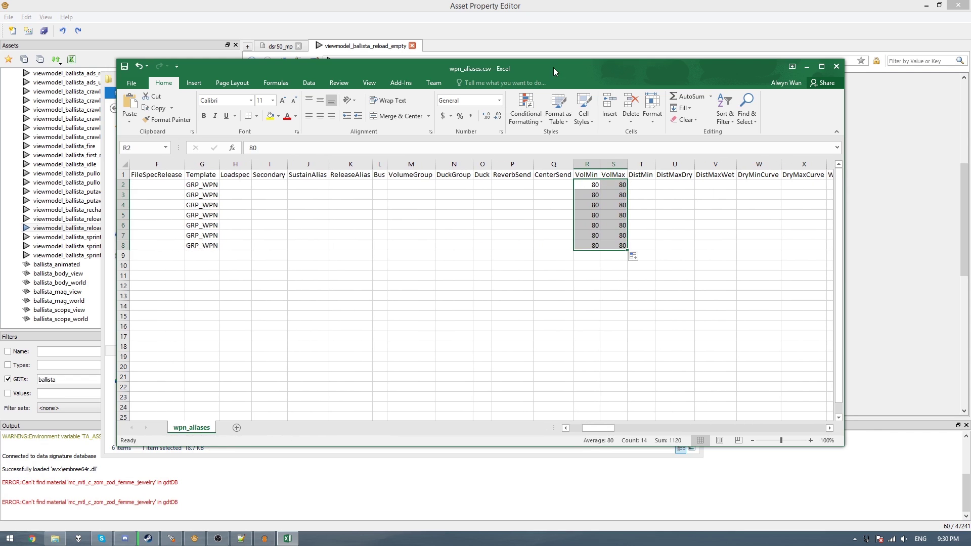
# - Save wpn_aliases.csv keeping the CSV format, and close the workbook without saving again
pyautogui.hotkey('ctrl', 's')
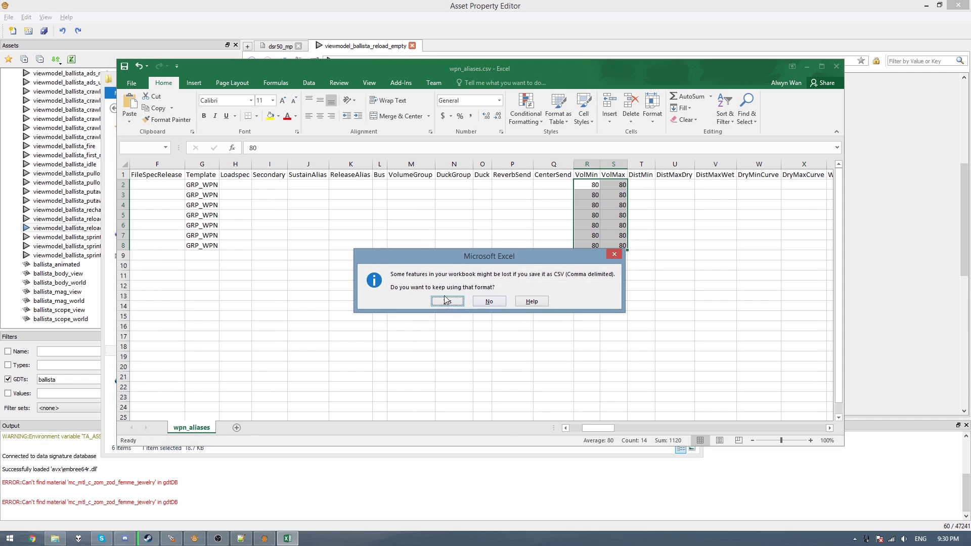
pyautogui.click(444, 301)
pyautogui.click(836, 67)
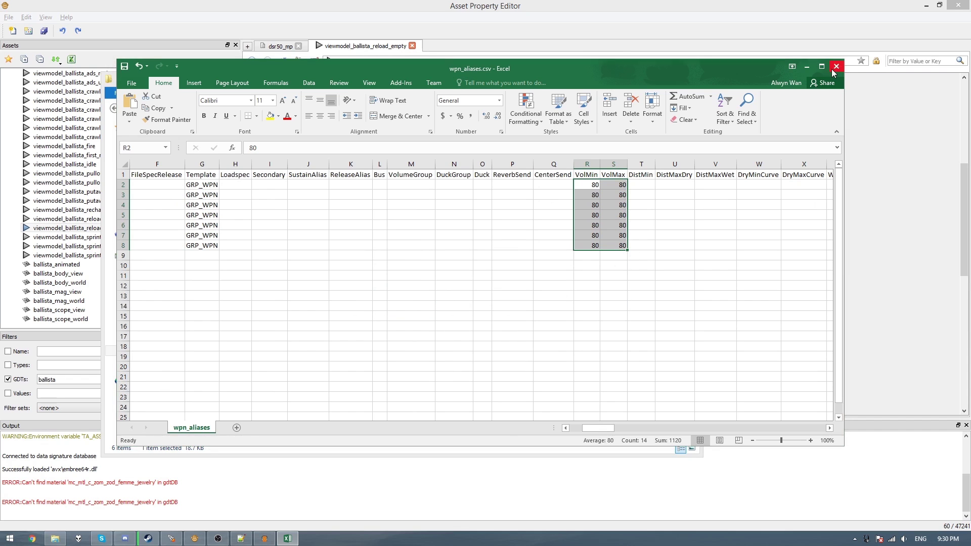
pyautogui.click(484, 281)
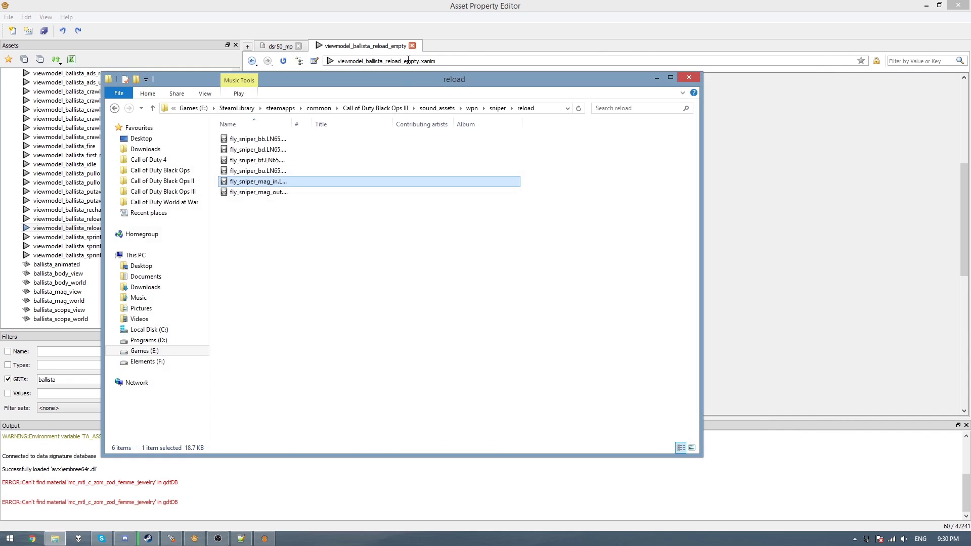
# - Go to the Call of Duty Black Ops III root folder in File Explorer
pyautogui.moveTo(184, 78); pyautogui.dragTo(332, 86)
pyautogui.click(328, 199)
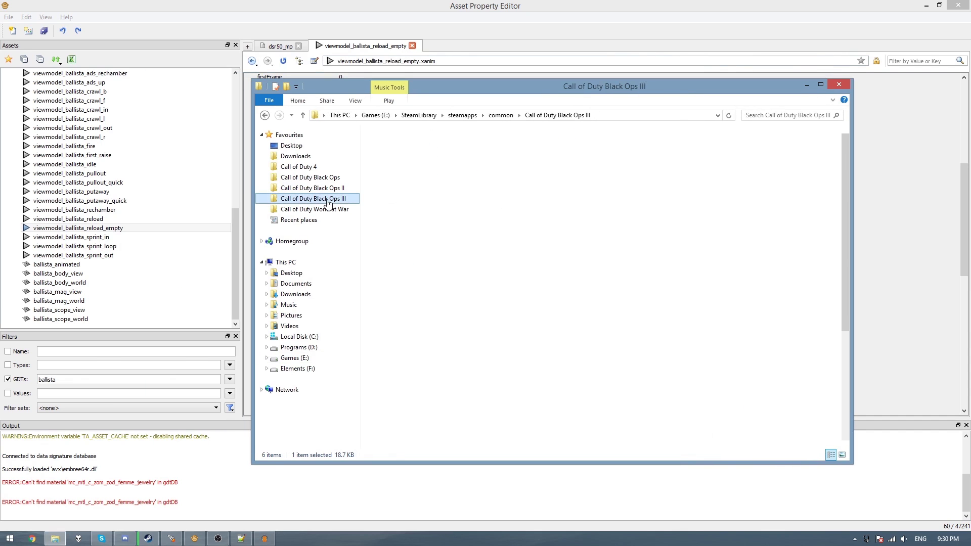
pyautogui.press('s')
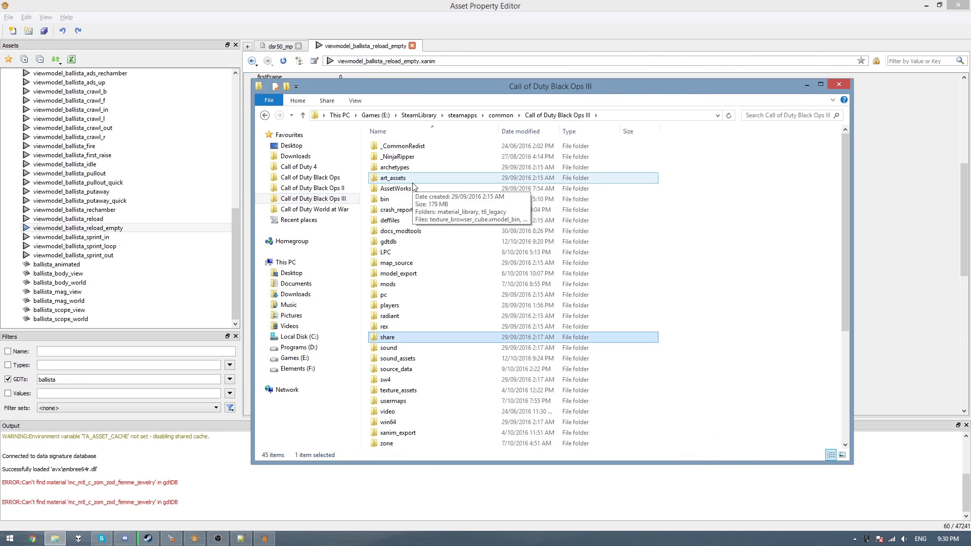
pyautogui.press('Return')
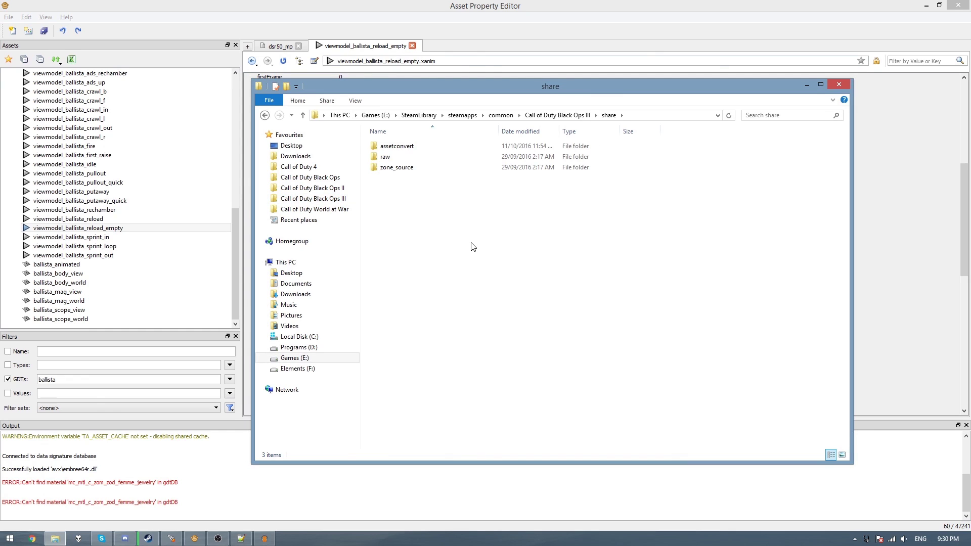
pyautogui.press('BackSpace')
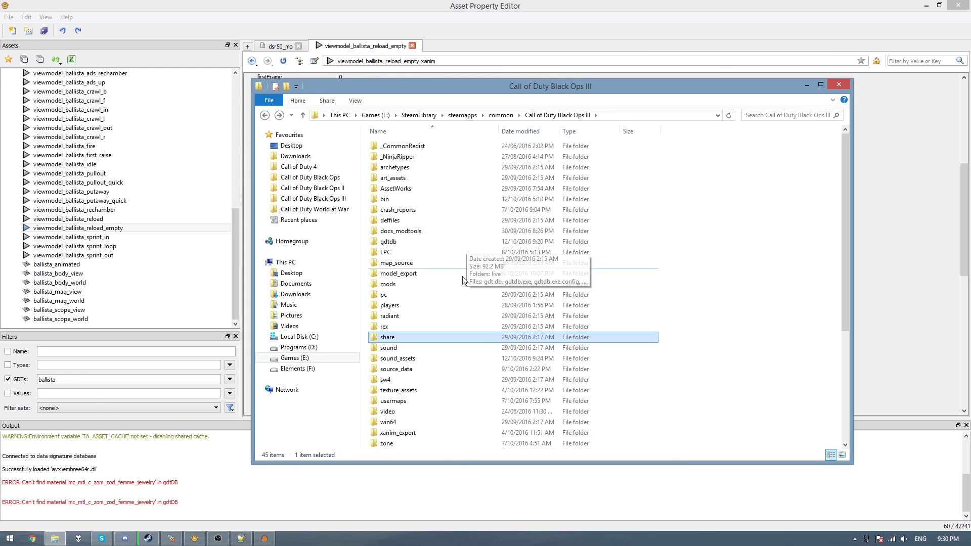
# - Open the zoneconfig folder under usermaps\mp_boxmap\sound, which holds the map's sound zone configuration
pyautogui.doubleClick(417, 404)
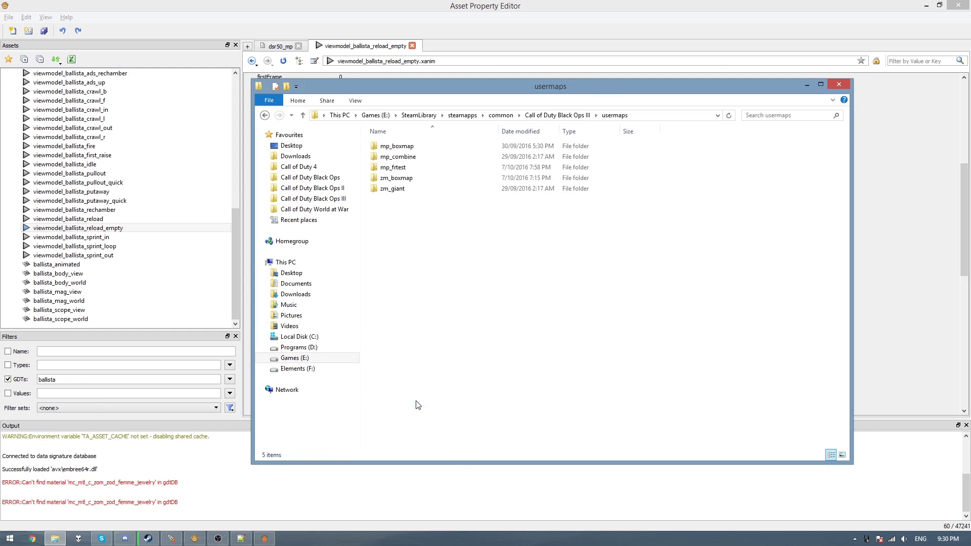
pyautogui.doubleClick(400, 147)
pyautogui.click(398, 171)
pyautogui.doubleClick(398, 171)
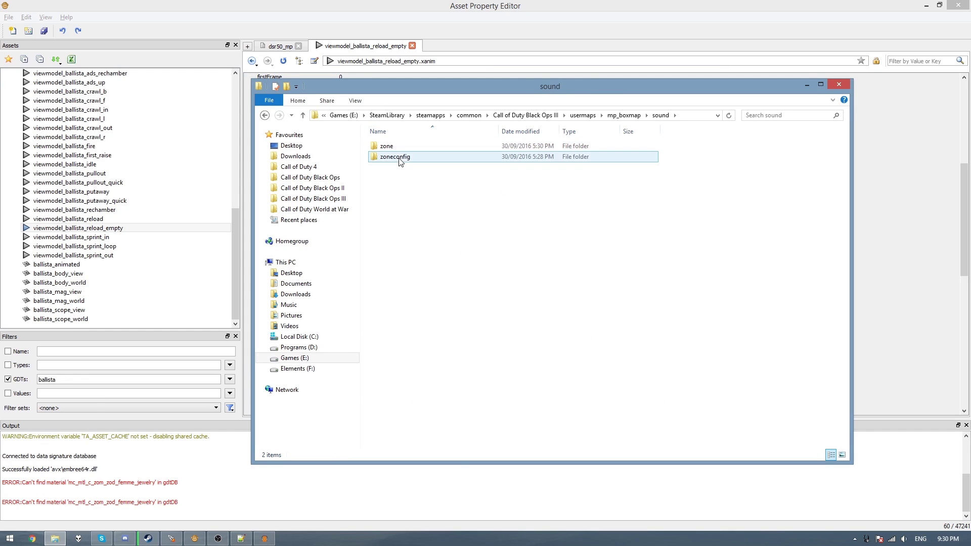
pyautogui.doubleClick(400, 158)
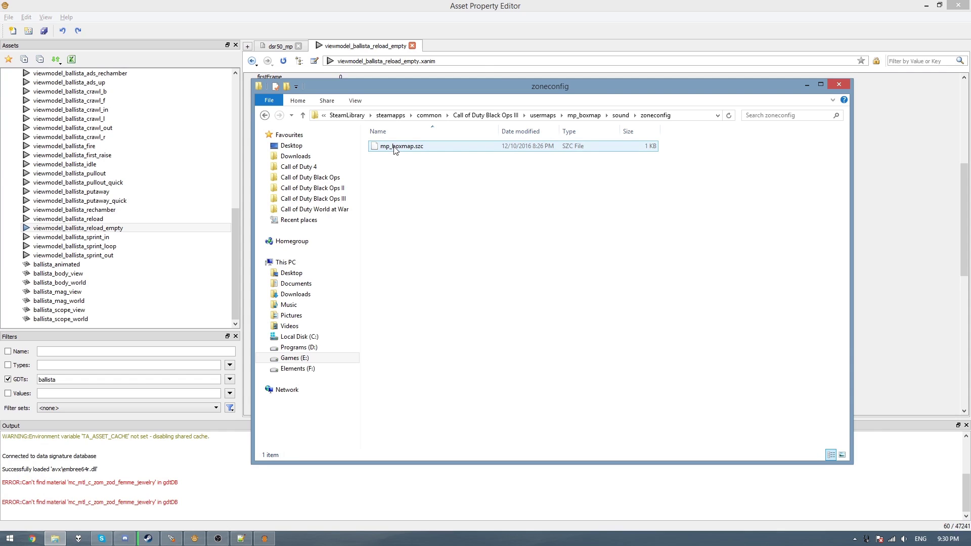
# - Open mp_boxmap.szc for editing in Notepad++, keeping the missing wpn_custom.csv in the editor
pyautogui.click(392, 150)
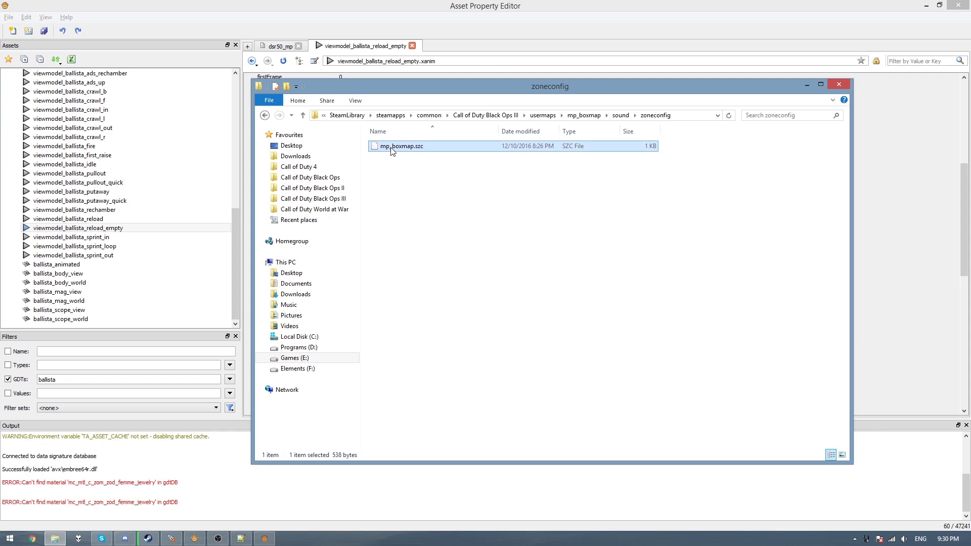
pyautogui.rightClick(418, 152)
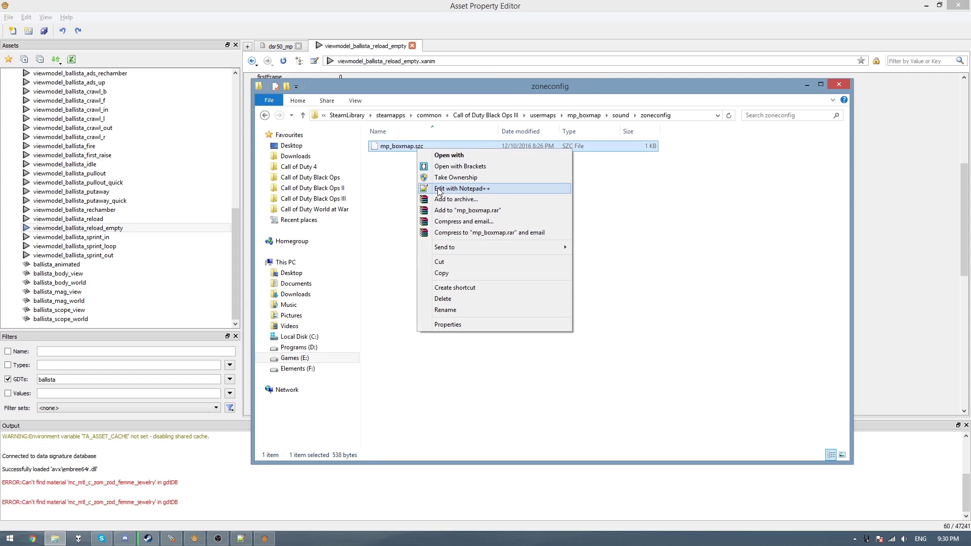
pyautogui.click(438, 191)
pyautogui.click(530, 308)
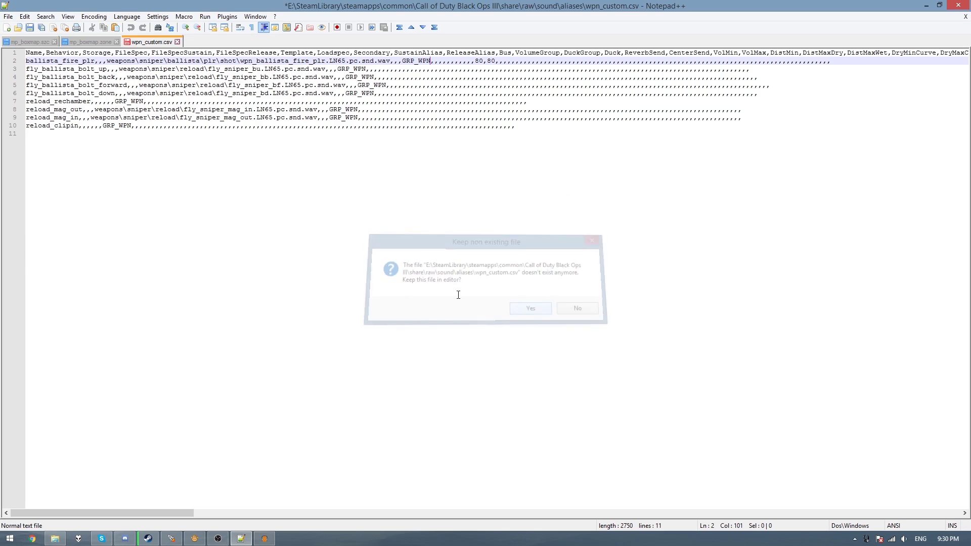
pyautogui.click(86, 41)
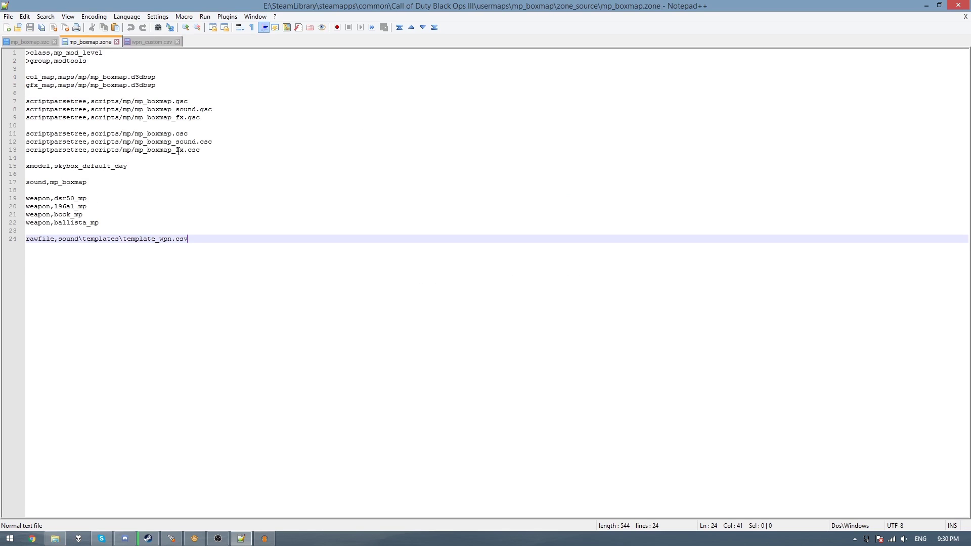
pyautogui.click(26, 42)
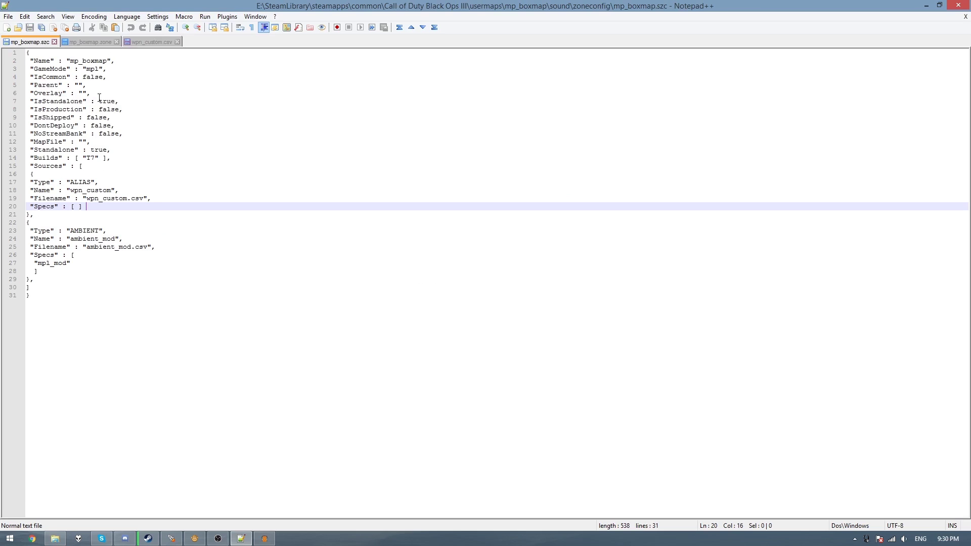
# - Examine the ALIAS source entry and its Type line in mp_boxmap.szc
pyautogui.moveTo(54, 217); pyautogui.dragTo(27, 174)
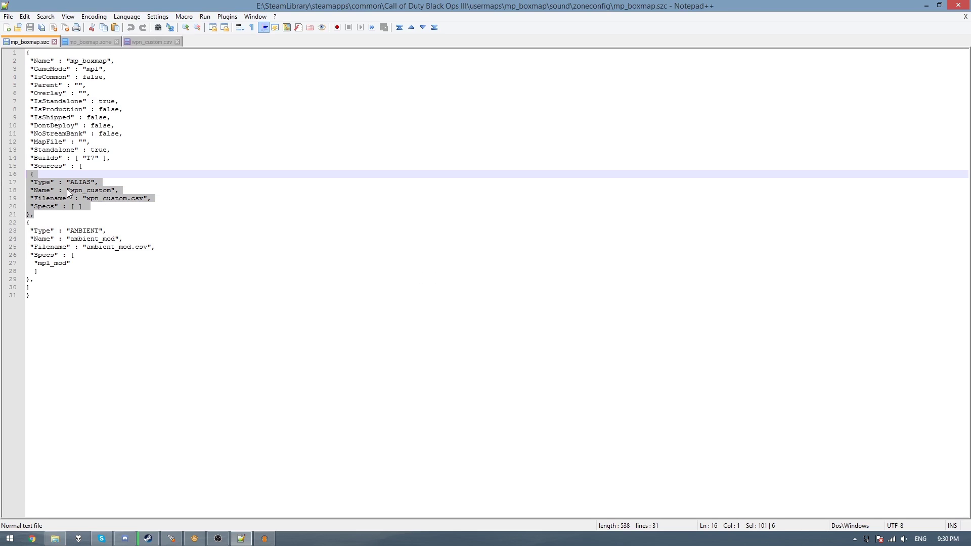
pyautogui.click(102, 182)
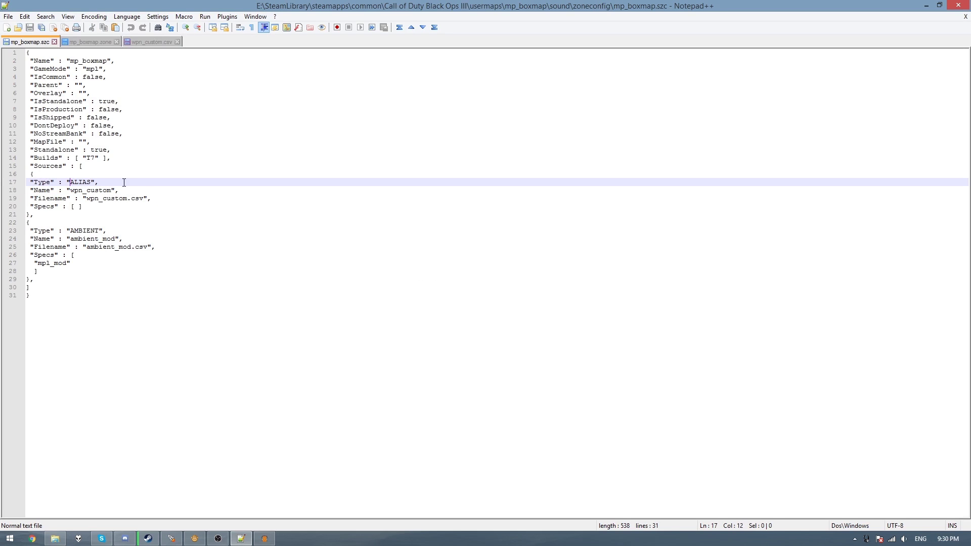
pyautogui.moveTo(110, 179); pyautogui.dragTo(15, 182)
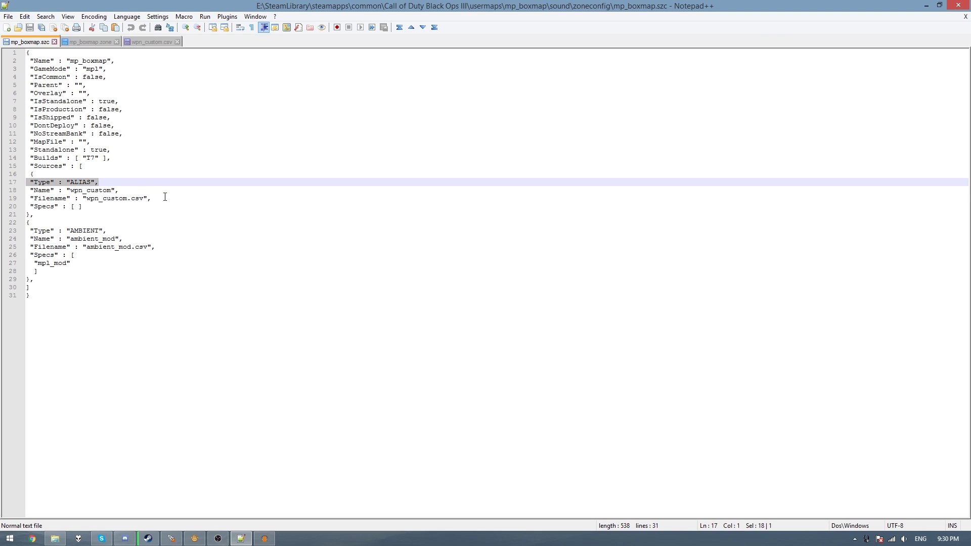
# - Go to the share\raw\sound\aliases folder in File Explorer and copy the base name of wpn_aliases.csv
pyautogui.doubleClick(84, 190)
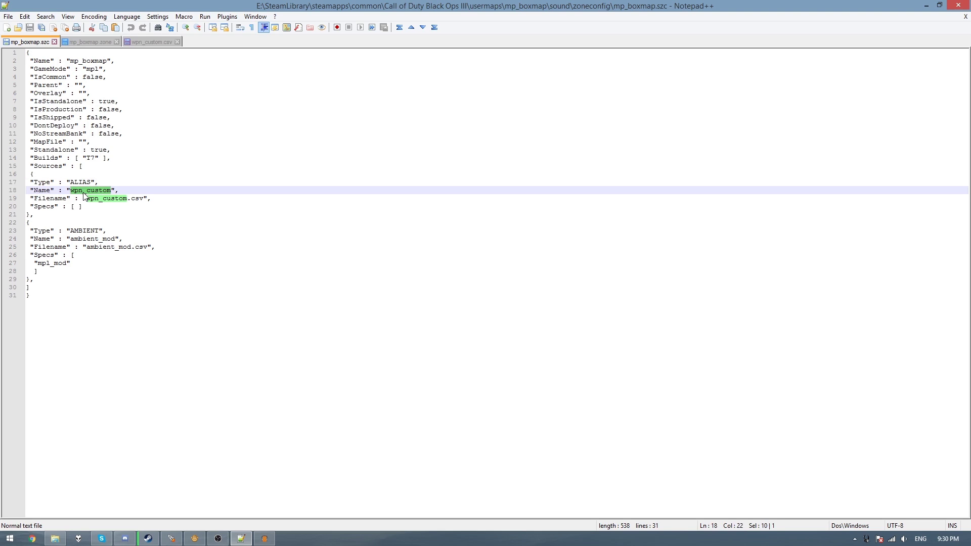
pyautogui.click(60, 539)
pyautogui.hotkey('alt', 'Up')
pyautogui.hotkey('alt', 'Up')
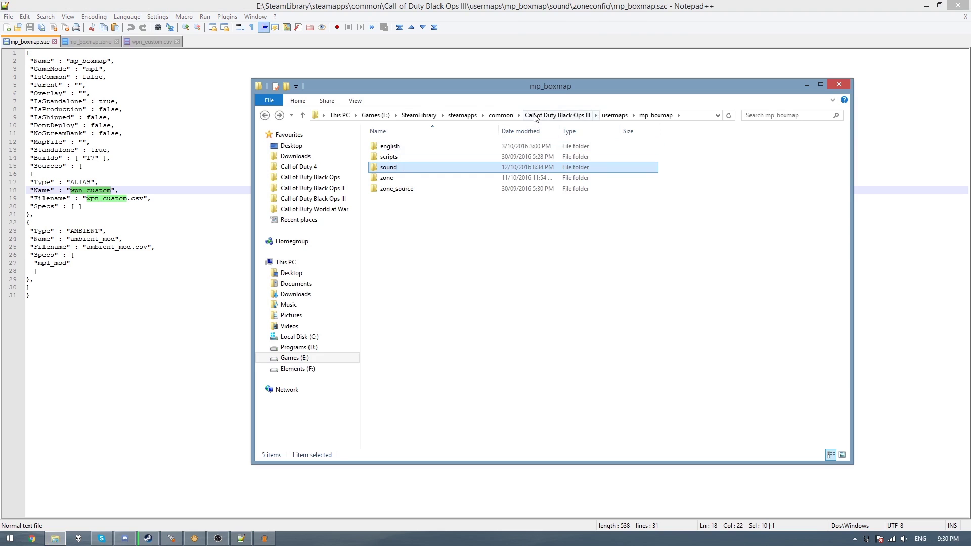
pyautogui.click(557, 115)
pyautogui.doubleClick(490, 336)
pyautogui.press('Return')
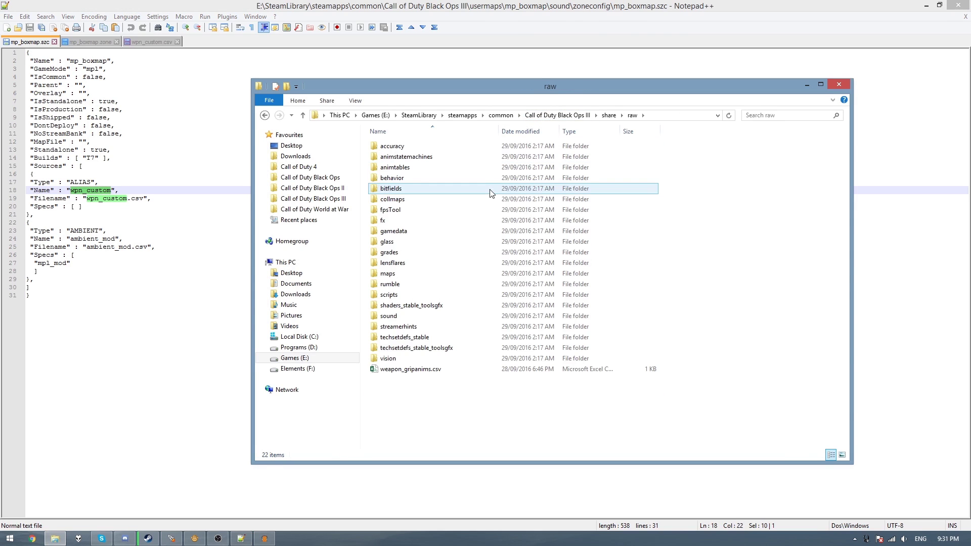
pyautogui.doubleClick(402, 315)
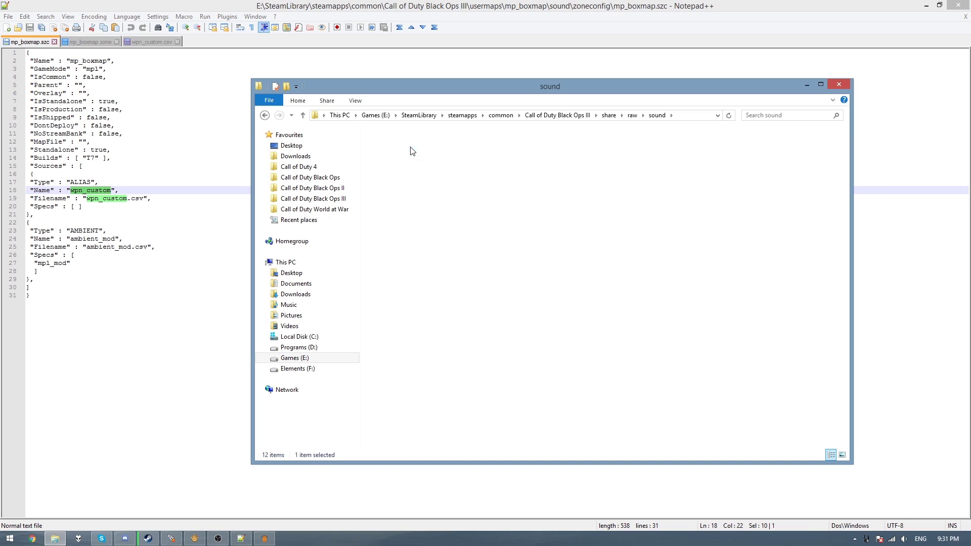
pyautogui.doubleClick(397, 147)
pyautogui.click(395, 172)
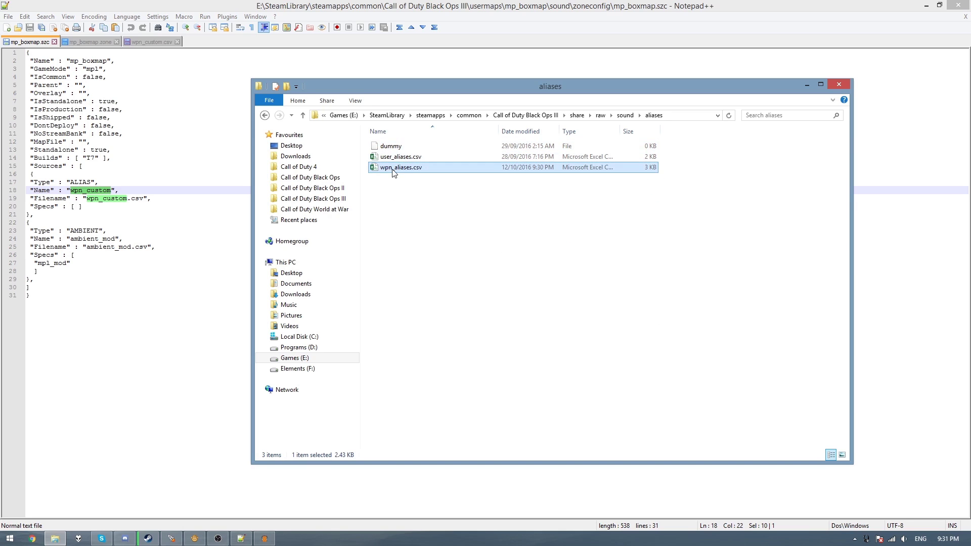
pyautogui.click(395, 172)
pyautogui.hotkey('ctrl', 'c')
# - Set the ALIAS source's Name to wpn_aliases and its Filename to wpn_aliases.csv in mp_boxmap.szc, and save the file
pyautogui.click(93, 196)
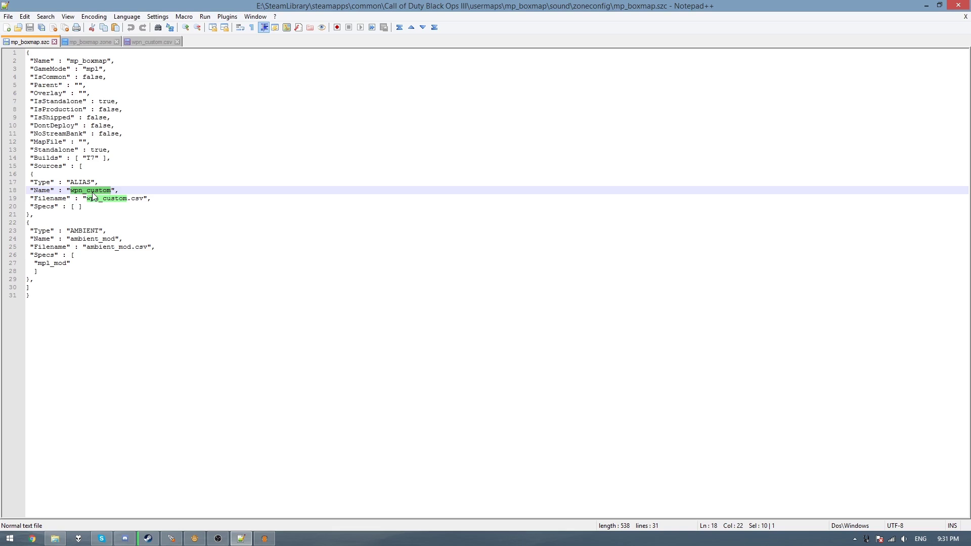
pyautogui.hotkey('ctrl', 'v')
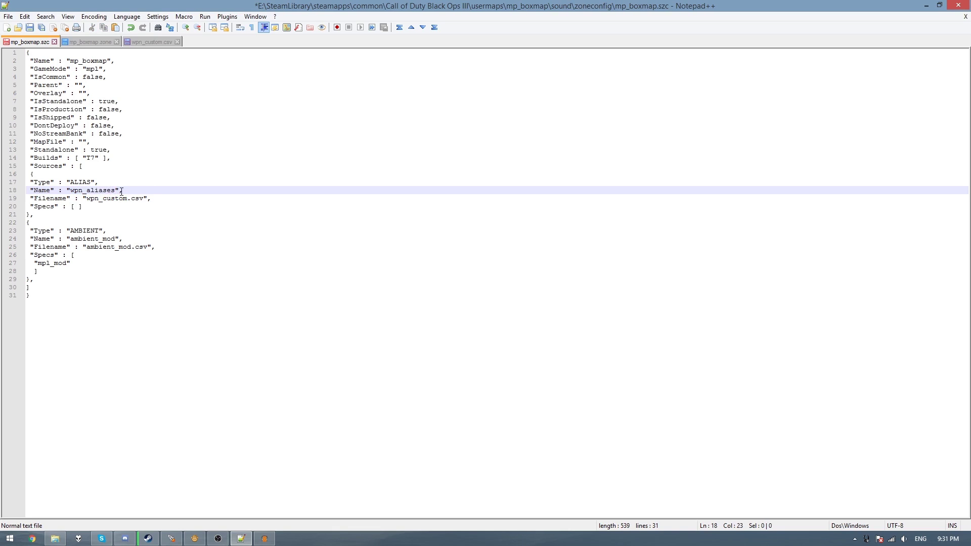
pyautogui.doubleClick(115, 199)
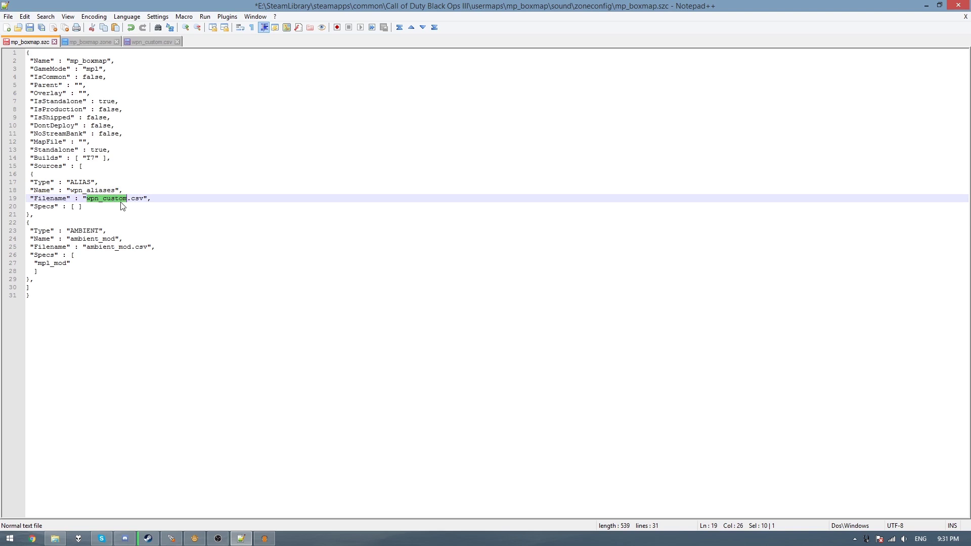
pyautogui.hotkey('ctrl', 'v')
pyautogui.click(134, 207)
pyautogui.hotkey('ctrl', 's')
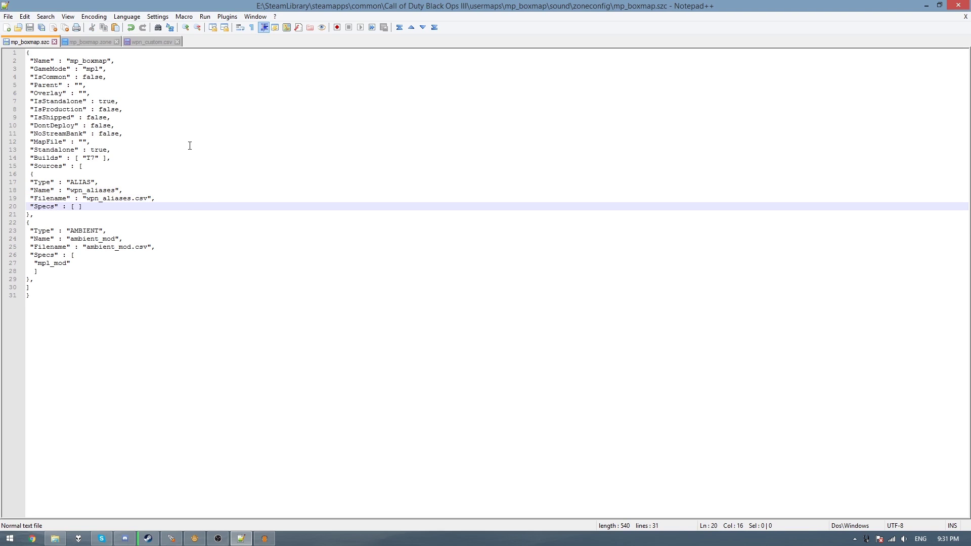
# - Review the sound,mp_boxmap line in mp_boxmap.zone and the alias rows in wpn_custom.csv
pyautogui.click(91, 42)
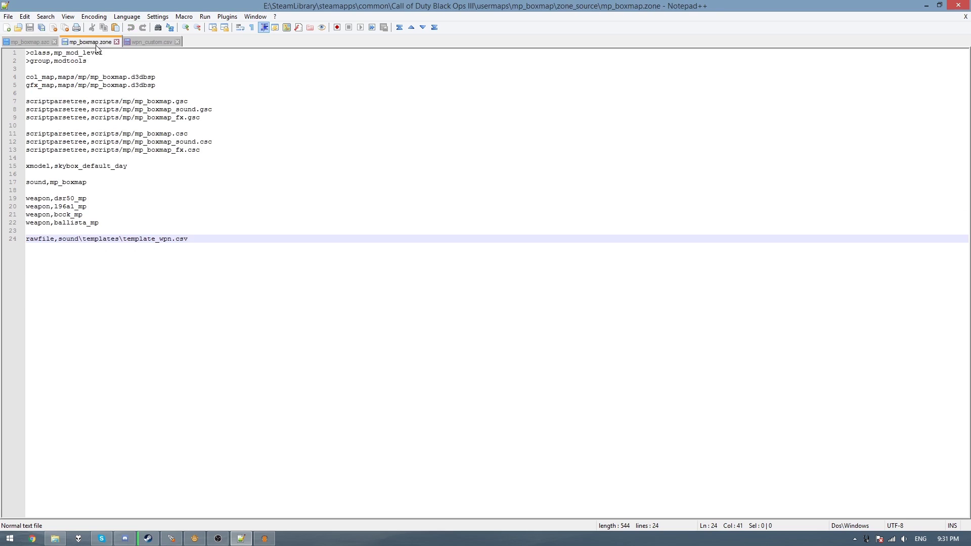
pyautogui.click(94, 184)
pyautogui.moveTo(94, 184); pyautogui.dragTo(94, 174)
pyautogui.click(94, 174)
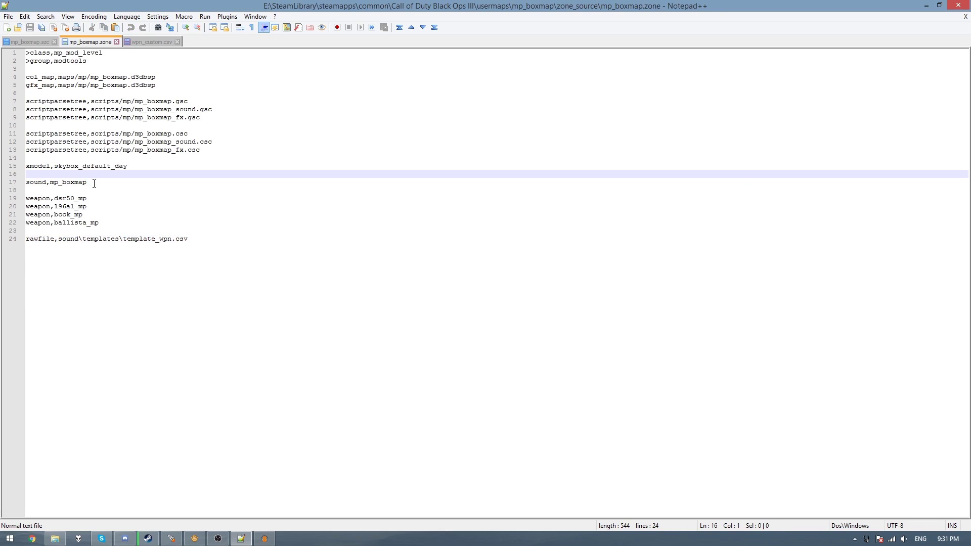
pyautogui.click(145, 43)
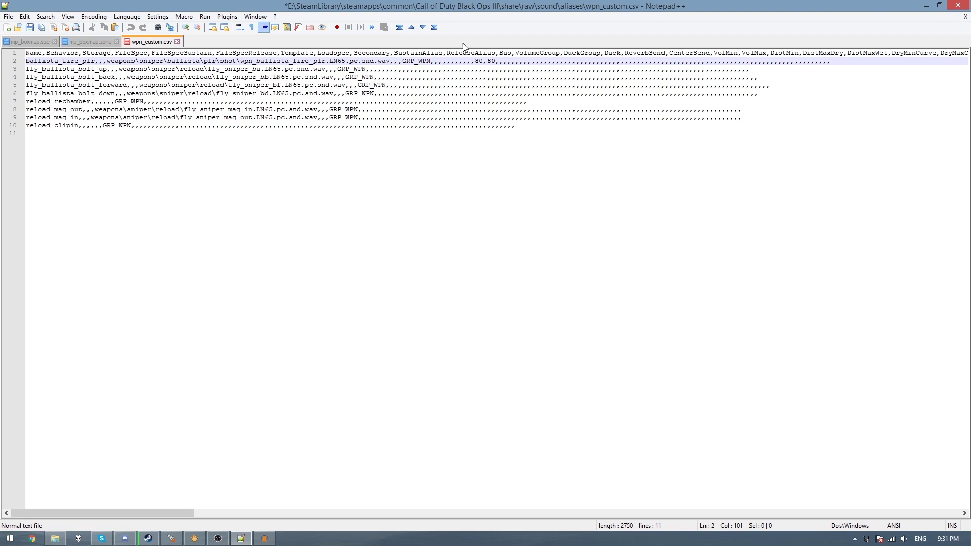
# - Switch to Asset Property Editor and set the SOUND Note 1 action of viewmodel_ballista_reload_empty to Sound
pyautogui.click(926, 5)
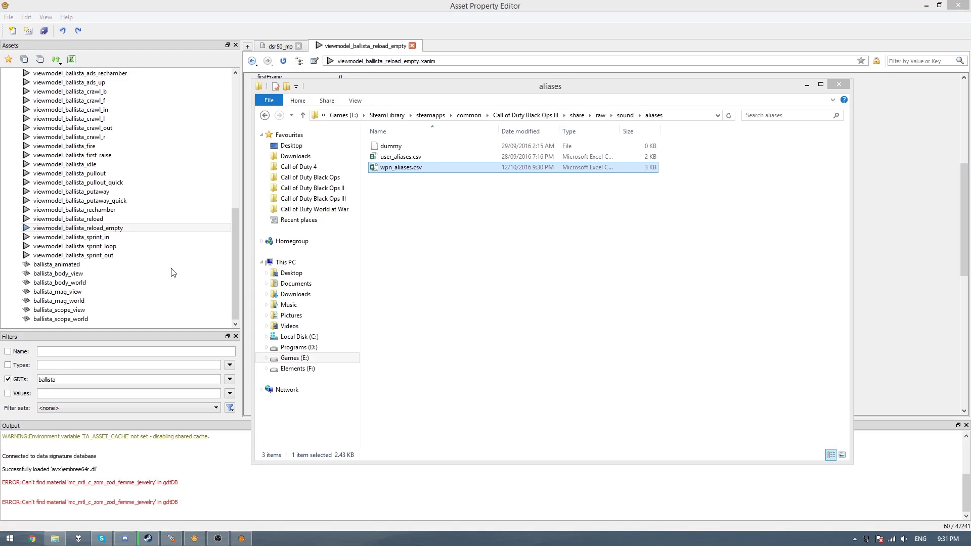
pyautogui.click(287, 5)
pyautogui.scroll(3, 363, 172)
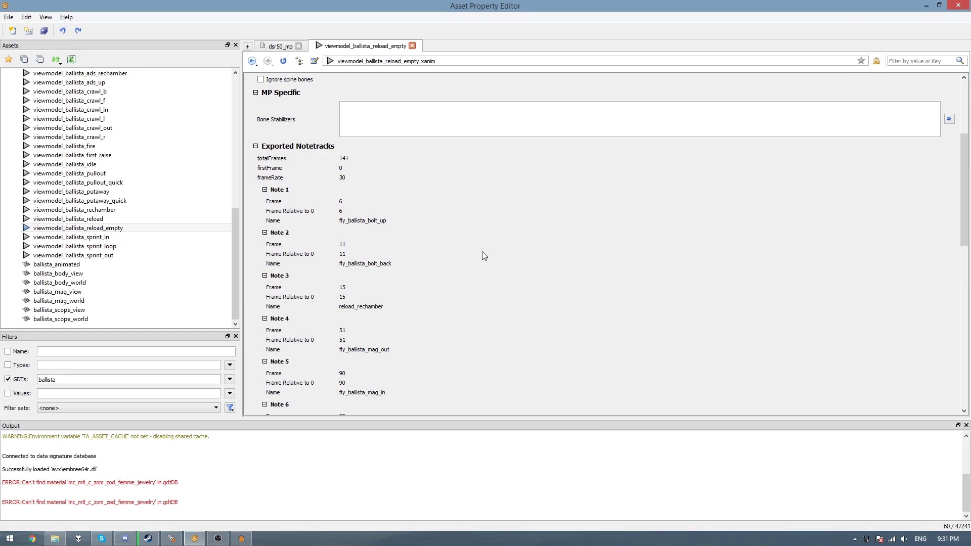
pyautogui.scroll(-10, 416, 242)
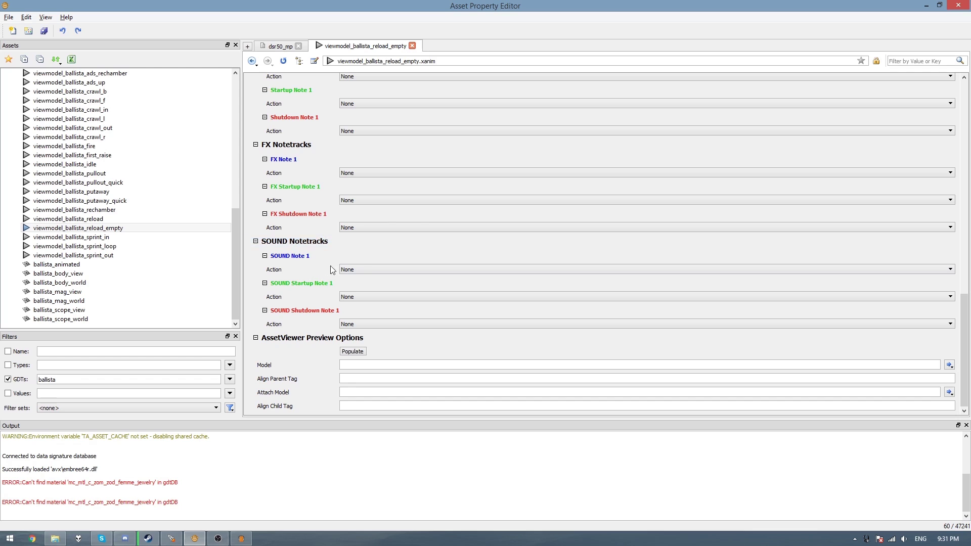
pyautogui.click(366, 269)
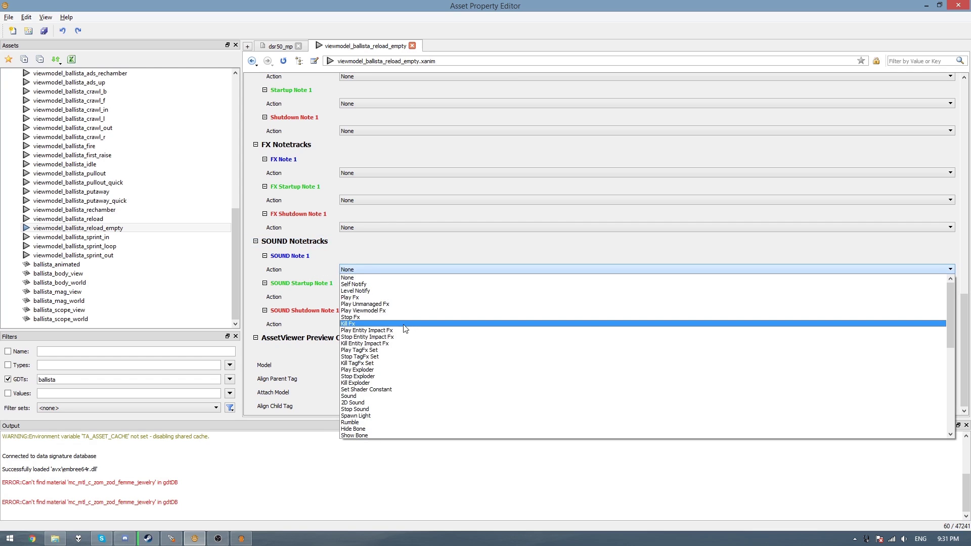
pyautogui.click(359, 395)
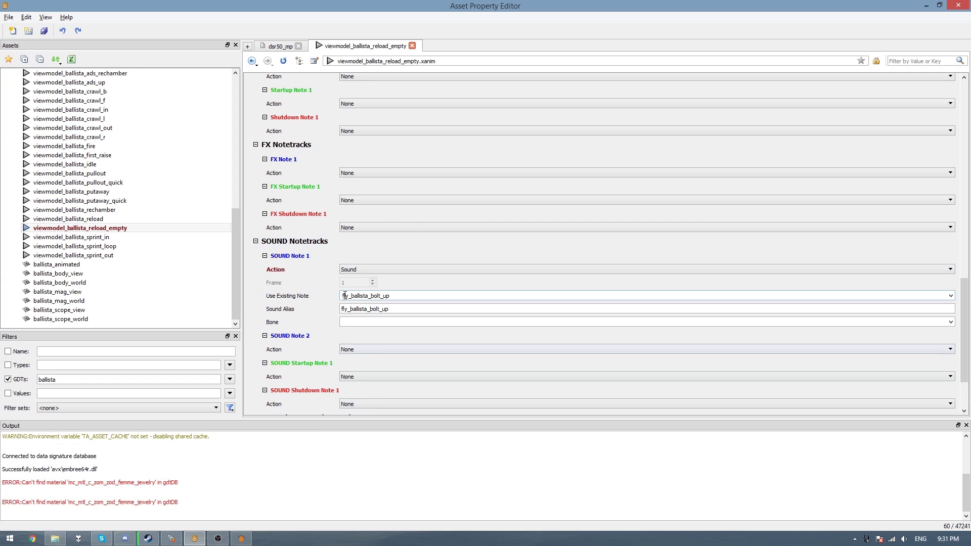
# - Use the existing note fly_ballista_bolt_up for SOUND Note 1, with fly_ballista_bolt_up as its sound alias
pyautogui.moveTo(412, 294); pyautogui.dragTo(311, 295)
pyautogui.click(952, 298)
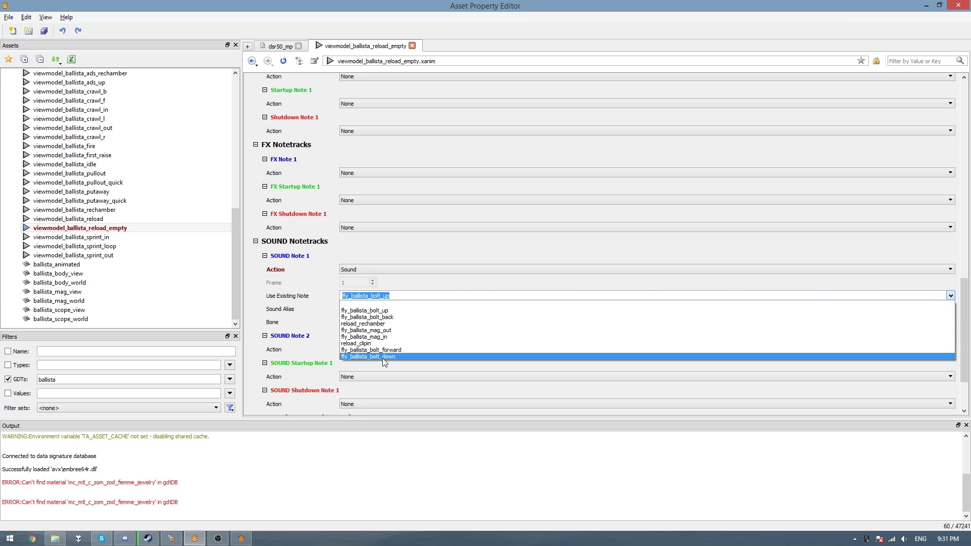
pyautogui.click(384, 312)
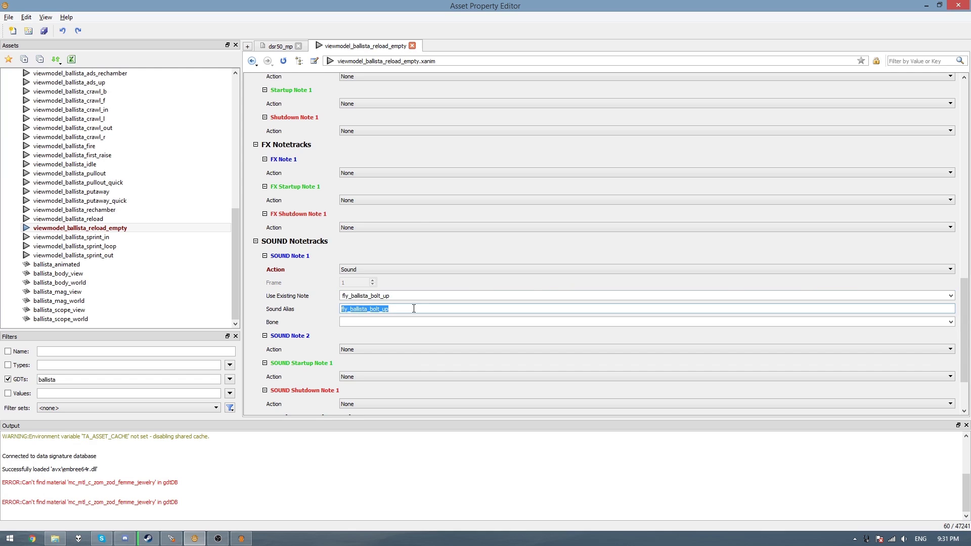
pyautogui.click(413, 309)
pyautogui.hotkey('shift', 'Tab')
pyautogui.press('Tab')
pyautogui.click(323, 316)
# - Set SOUND Note 2 to the Sound action, with fly_ballista_bolt_back as both existing note and sound alias
pyautogui.scroll(-2, 317, 311)
pyautogui.click(299, 275)
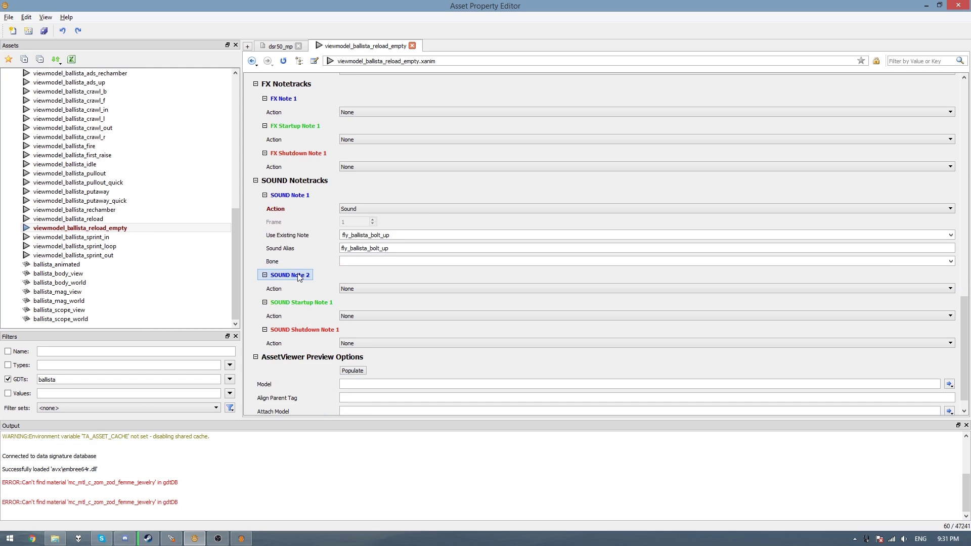
pyautogui.click(373, 288)
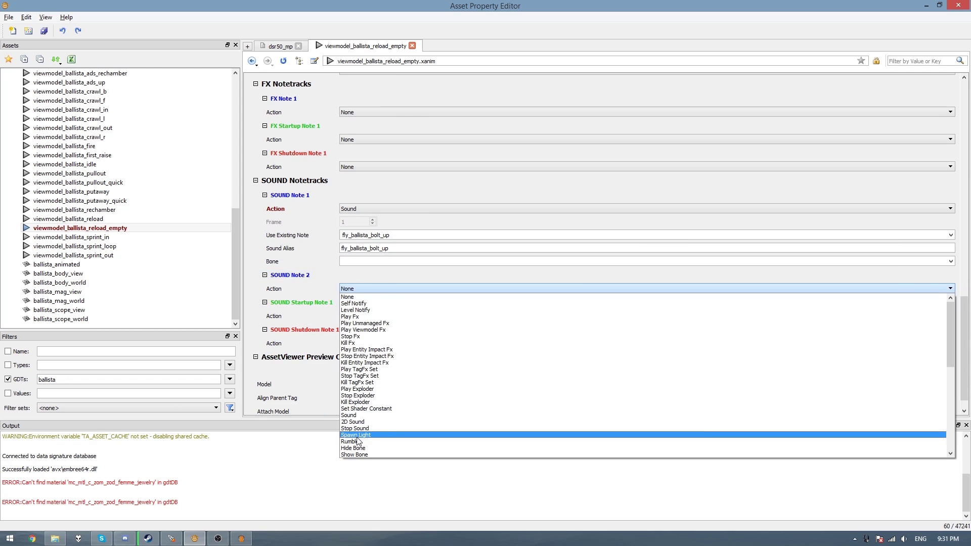
pyautogui.click(360, 416)
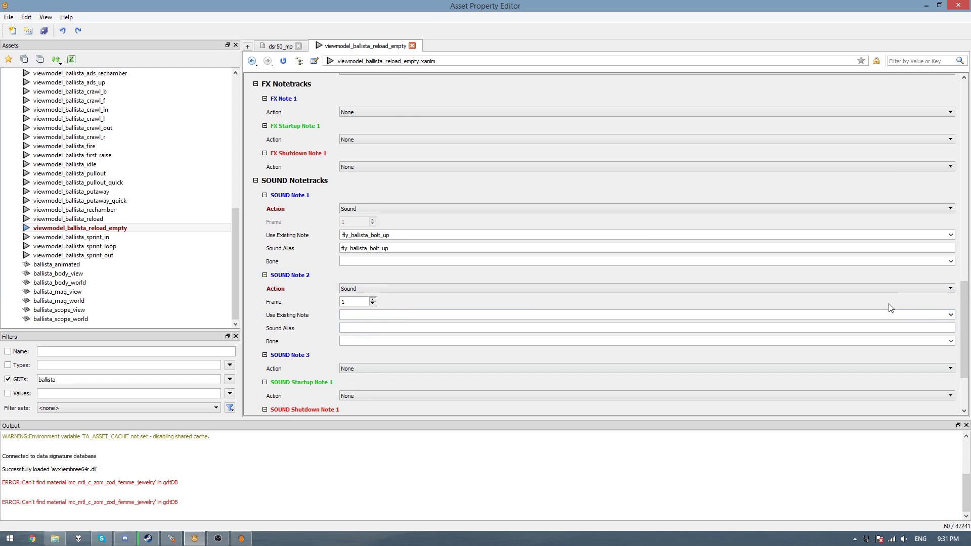
pyautogui.click(951, 315)
pyautogui.click(410, 325)
pyautogui.hotkey('ctrl', 'a')
pyautogui.hotkey('ctrl', 'c')
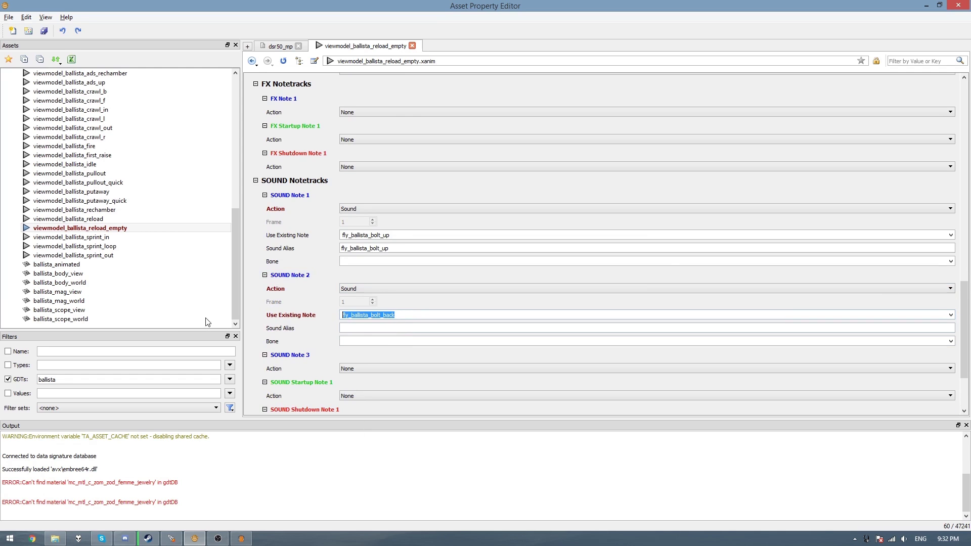
pyautogui.click(307, 329)
pyautogui.hotkey('ctrl', 'v')
# - Set SOUND Note 3 to the Sound action, with fly_ballista_mag_out as both existing note and sound alias
pyautogui.scroll(-1, 310, 338)
pyautogui.scroll(-1, 315, 341)
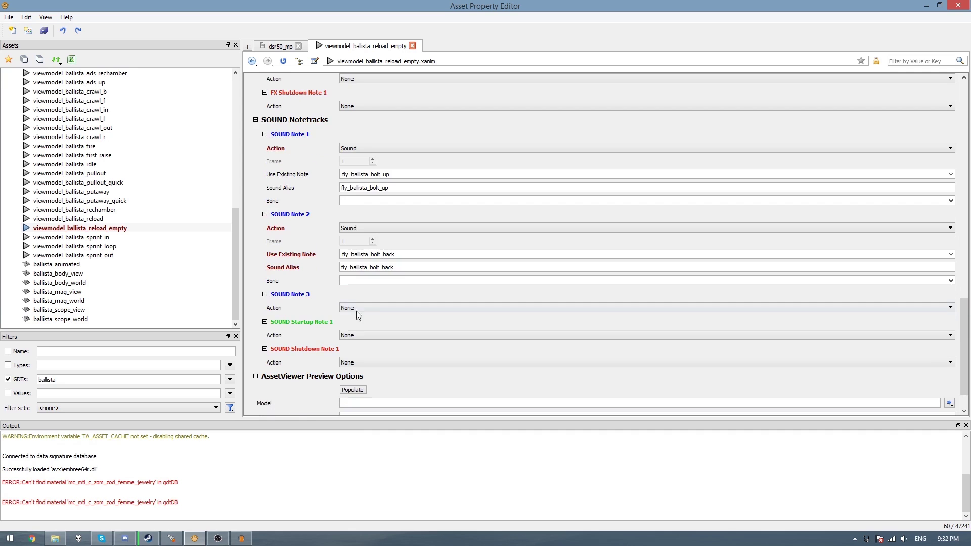
pyautogui.click(356, 308)
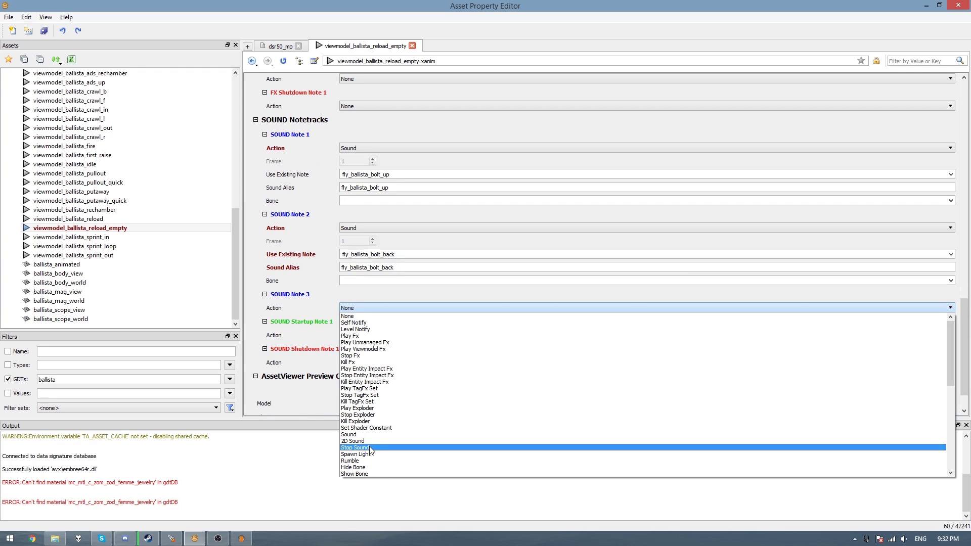
pyautogui.click(361, 434)
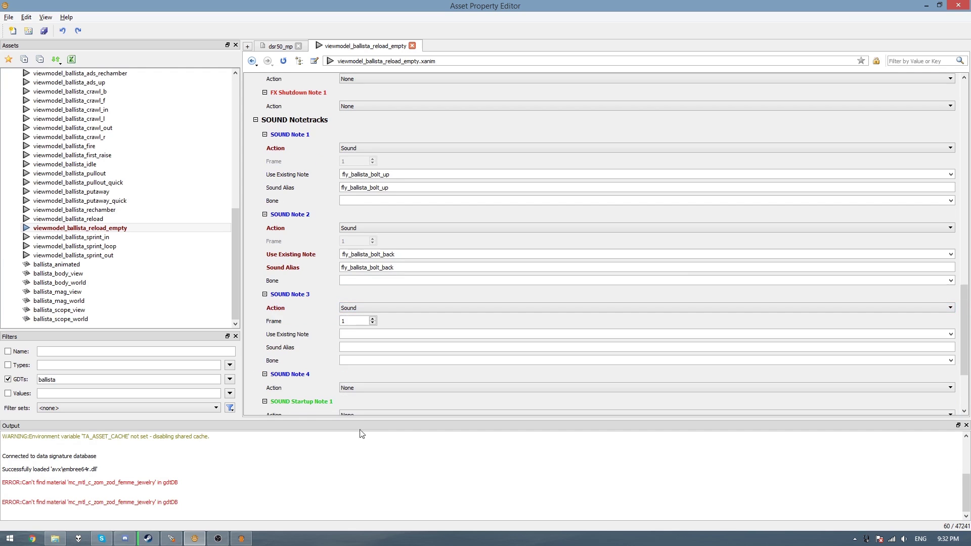
pyautogui.click(951, 334)
pyautogui.click(389, 354)
# - Set SOUND Note 4 to the Sound action, with fly_ballista_mag_in as both existing note and sound alias
pyautogui.scroll(-1, 759, 354)
pyautogui.click(950, 384)
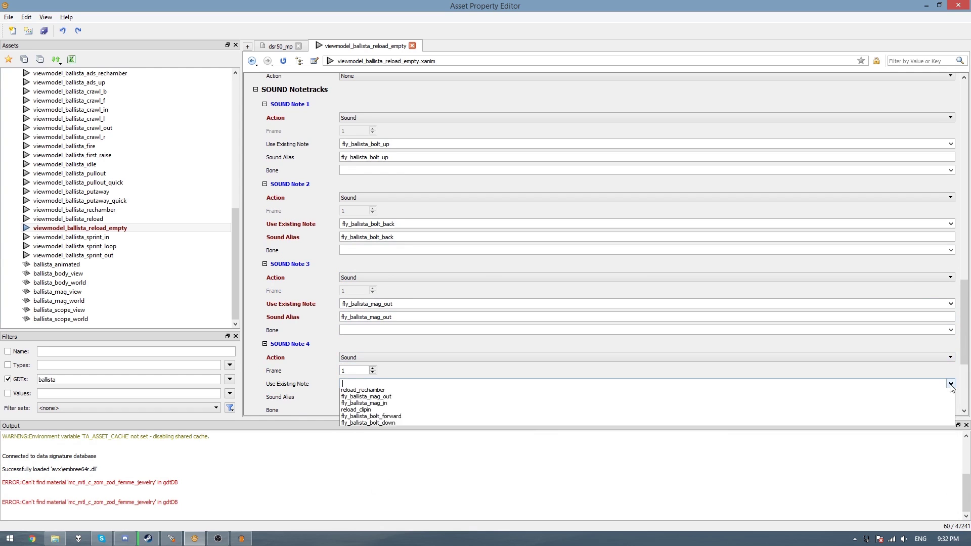
pyautogui.click(374, 399)
pyautogui.scroll(-1, 759, 355)
# - Set SOUND Note 5 to the Sound action, with fly_ballista_bolt_forward as both existing note and sound alias
pyautogui.click(950, 343)
pyautogui.click(860, 462)
pyautogui.click(951, 368)
pyautogui.scroll(-2, 759, 354)
# - Set SOUND Note 6 to the Sound action, with fly_ballista_bolt_down as both existing note and sound alias
pyautogui.click(951, 274)
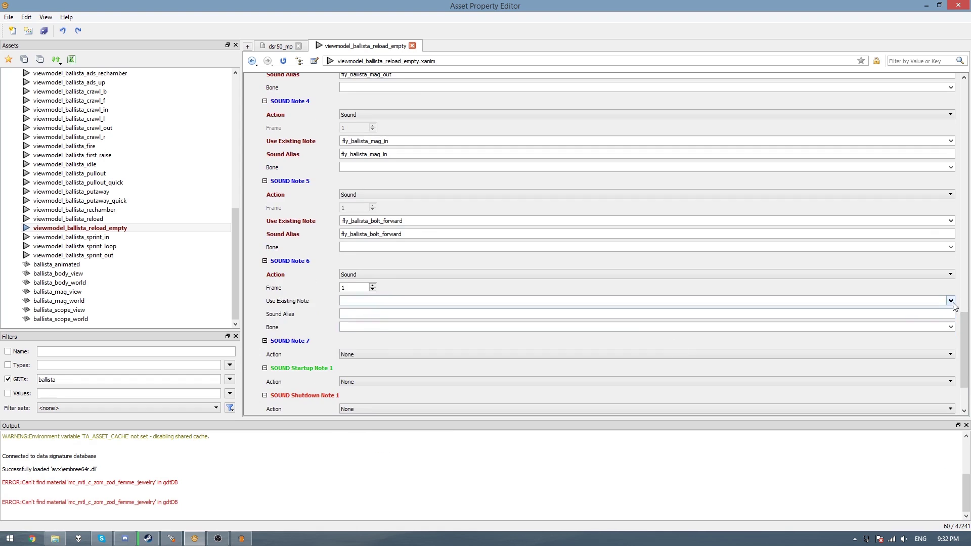
pyautogui.click(950, 301)
pyautogui.click(374, 314)
# - Filter the asset list by the name smg instead of the ballista GDT
pyautogui.click(136, 352)
pyautogui.write('smg')
pyautogui.click(7, 380)
pyautogui.click(39, 146)
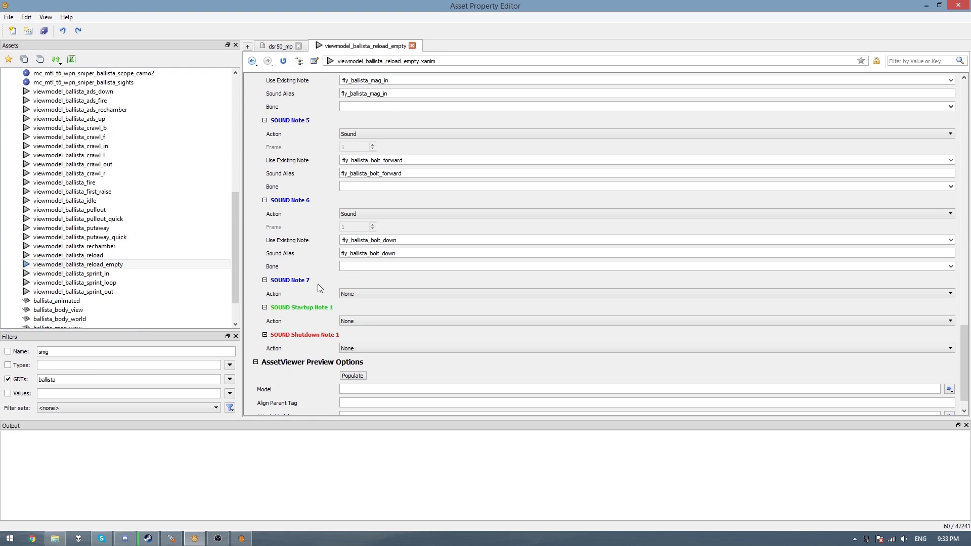
# - Open viewmodel_ballista_reload and examine its exported notetracks and SOUND notetracks
pyautogui.click(79, 265)
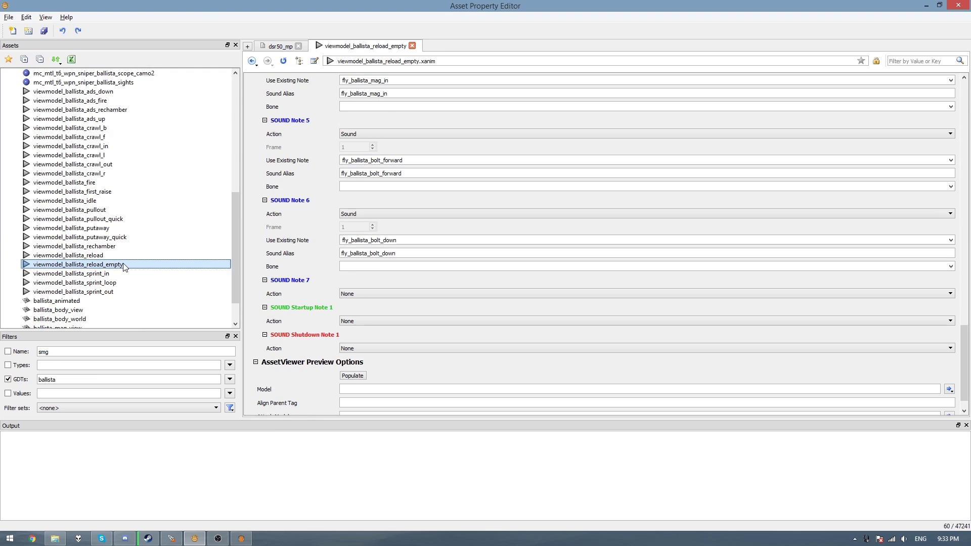
pyautogui.click(152, 257)
pyautogui.scroll(5, 317, 273)
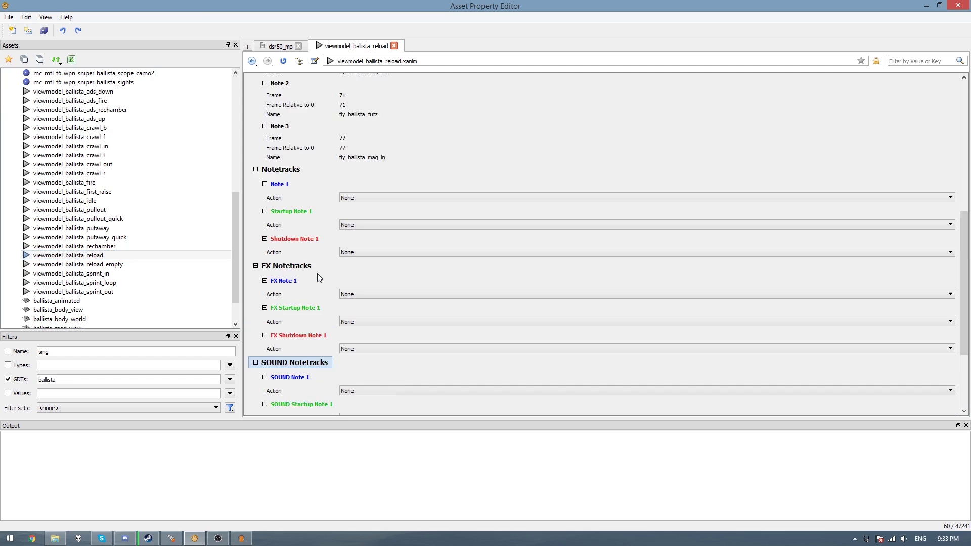
pyautogui.scroll(-5, 318, 274)
pyautogui.scroll(15, 321, 299)
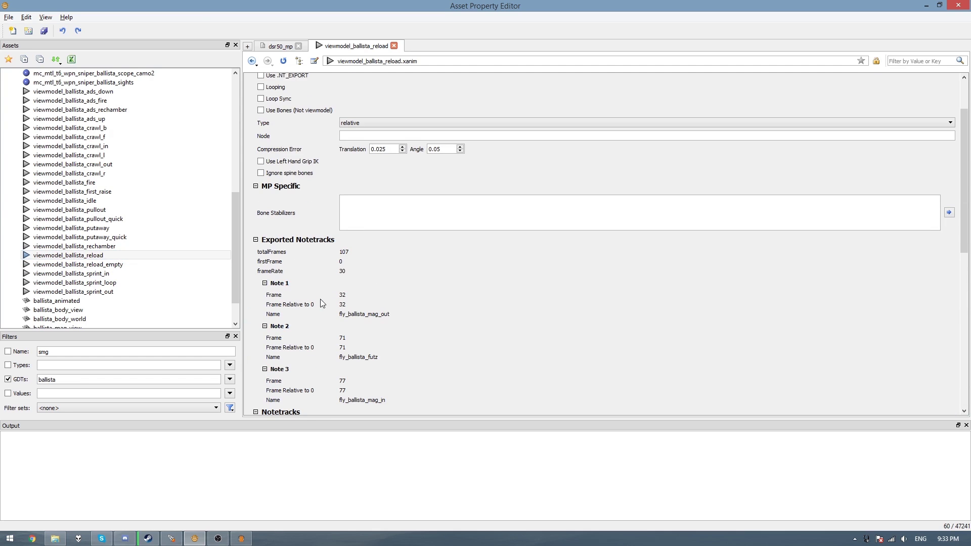
pyautogui.scroll(2, 321, 299)
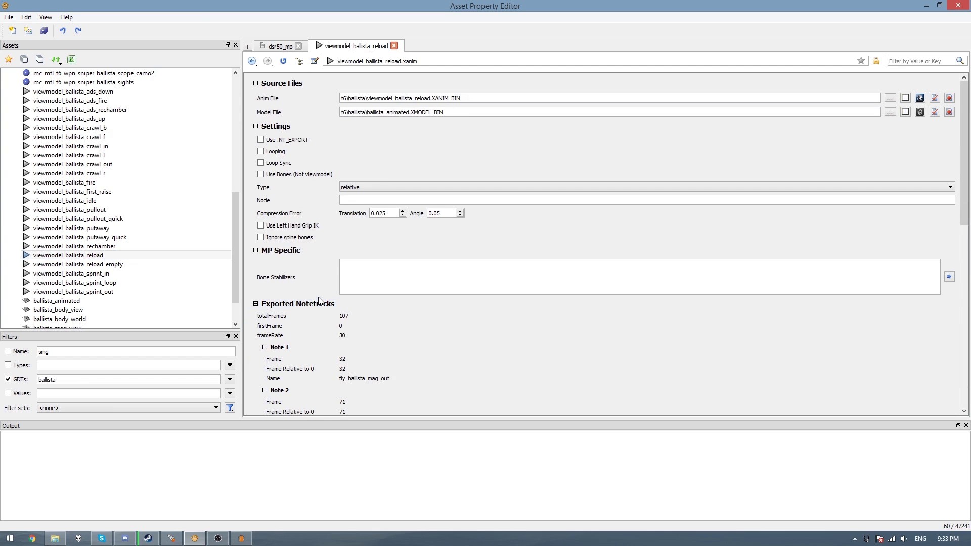
pyautogui.scroll(-7, 319, 301)
# - Return to viewmodel_ballista_reload_empty and review its exported notetracks
pyautogui.click(190, 264)
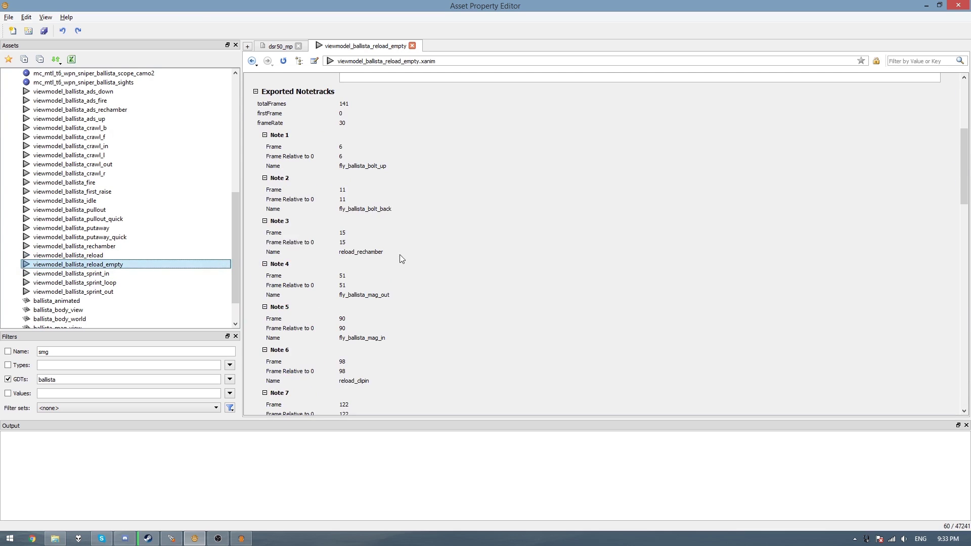
pyautogui.scroll(-2, 430, 260)
pyautogui.scroll(-4, 456, 266)
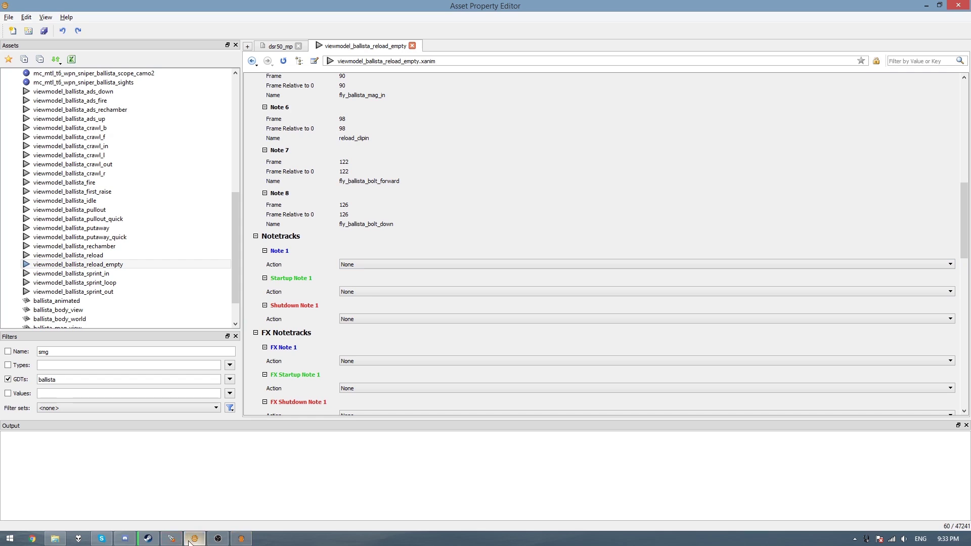
# - Switch to Black Ops III Mod Tools Launcher and build mp_boxmap with Link and Run enabled
pyautogui.click(171, 539)
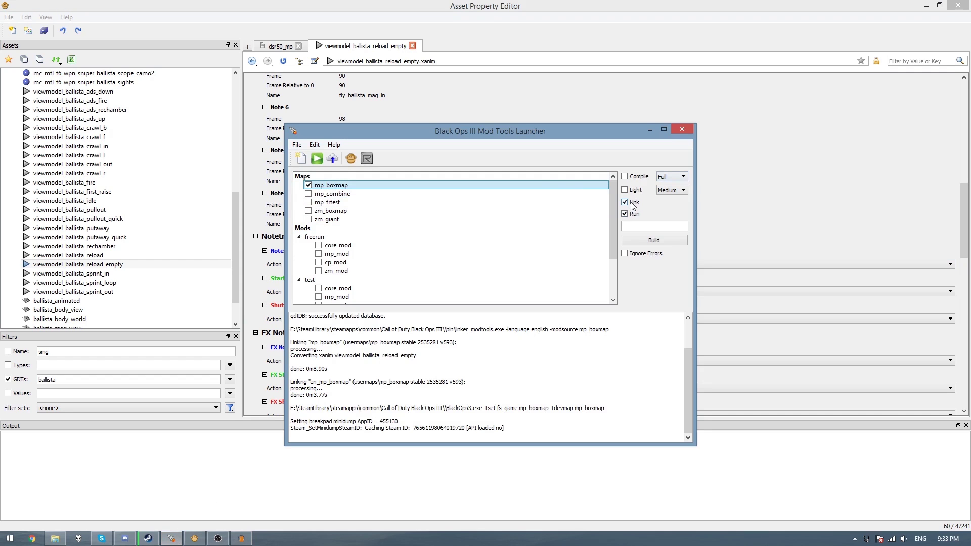
pyautogui.click(654, 241)
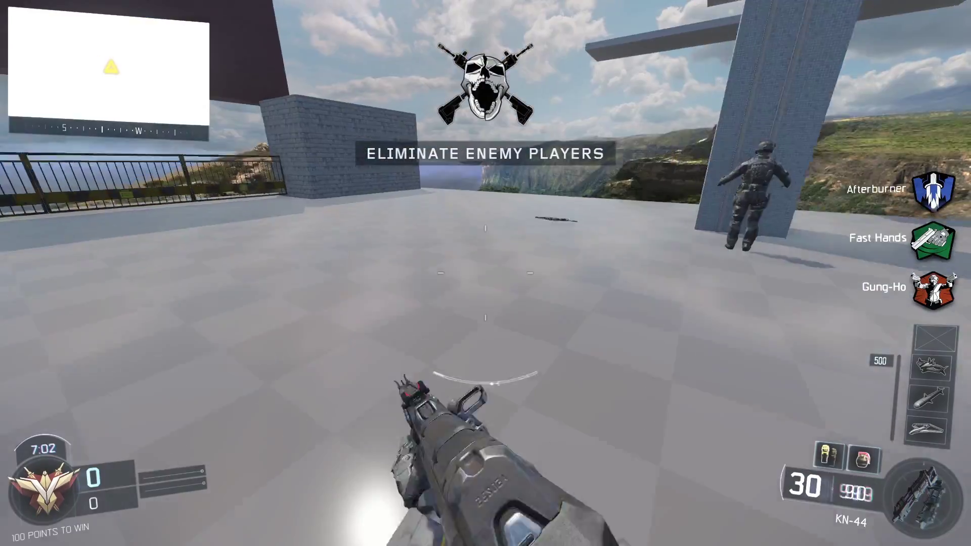
# - Pick up the Ballista in the running map and refill it with the console command give ammo
pyautogui.press('f')
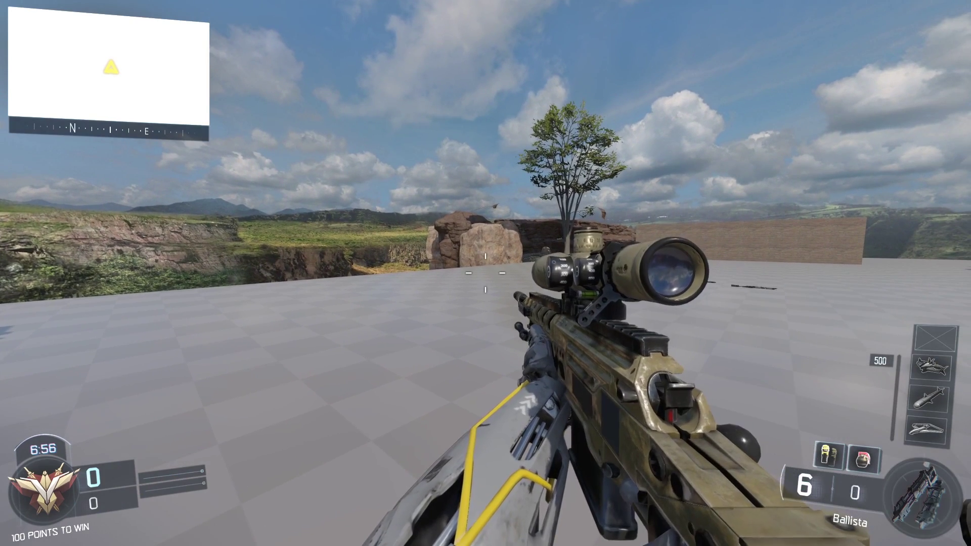
pyautogui.press('`')
pyautogui.write('give ammo')
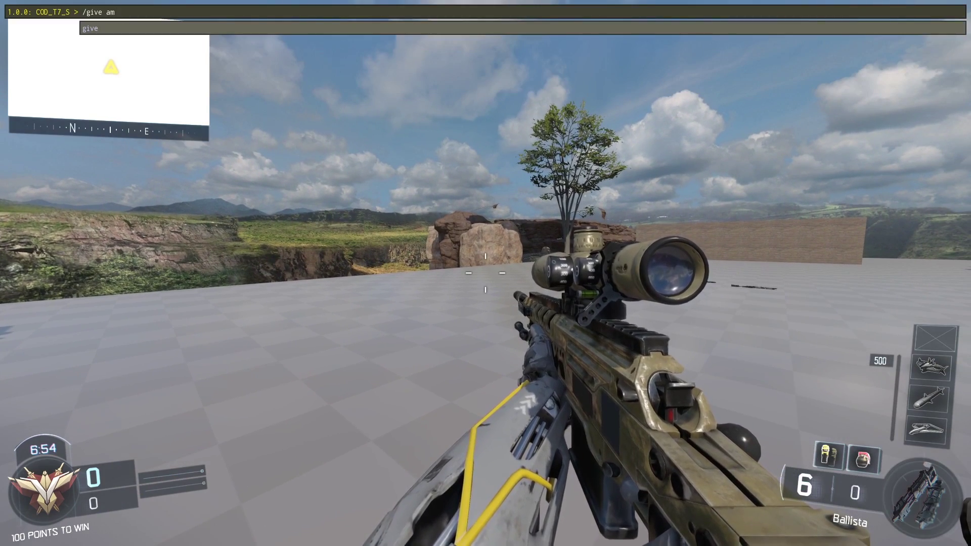
pyautogui.press('Return')
pyautogui.press('`')
# - Fire the Ballista until its magazine is empty to test the shot and empty-reload sounds
pyautogui.click(485, 273)
pyautogui.click(486, 273)
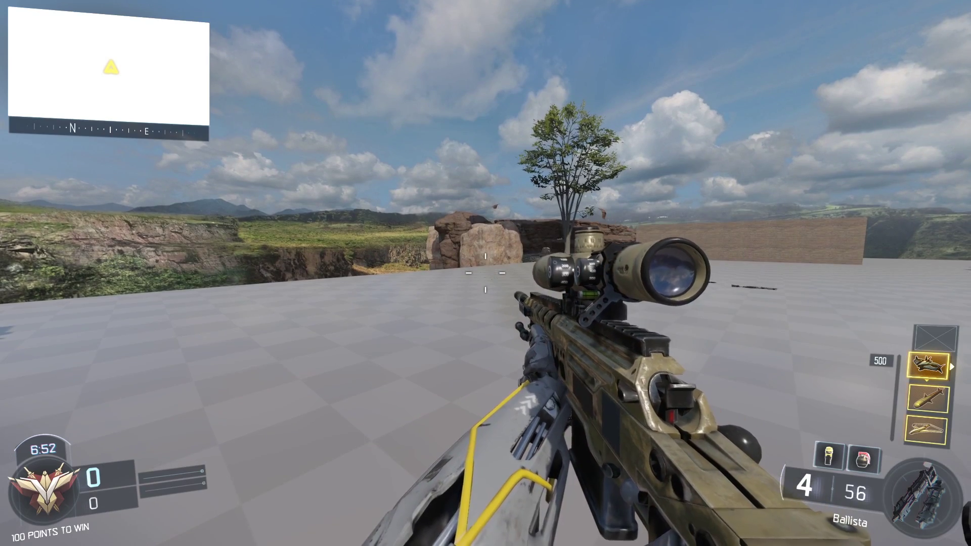
pyautogui.click(485, 273)
pyautogui.rightClick(486, 273)
pyautogui.click(486, 273)
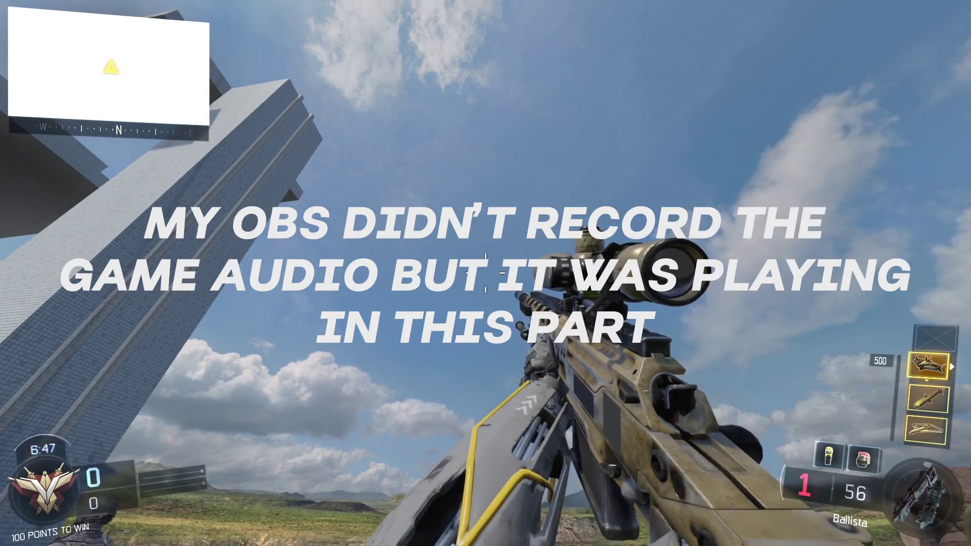
pyautogui.click(486, 273)
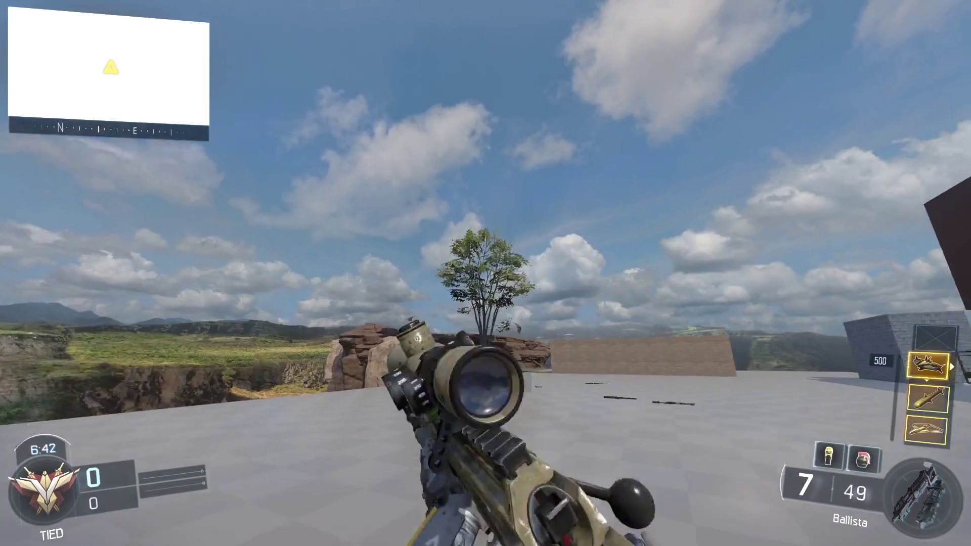
pyautogui.press('w')
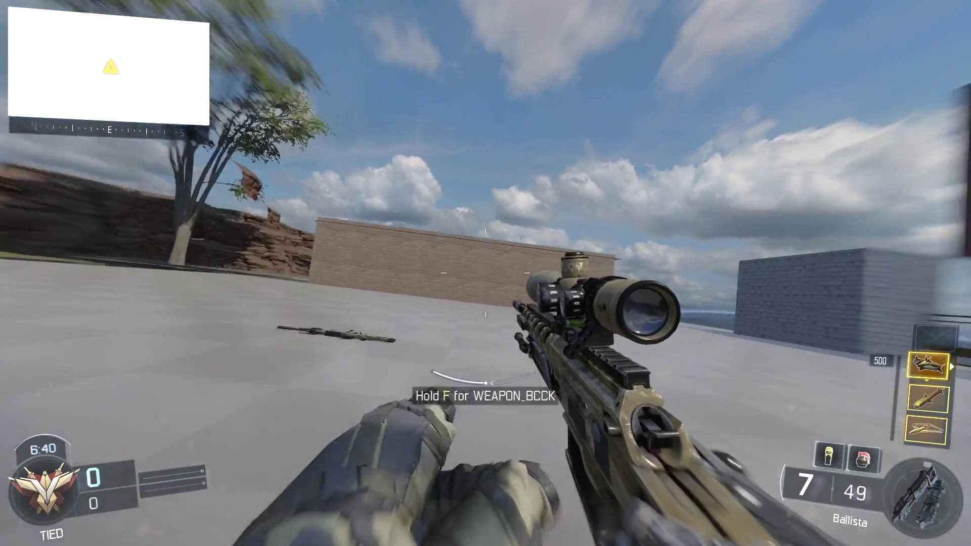
pyautogui.press('space')
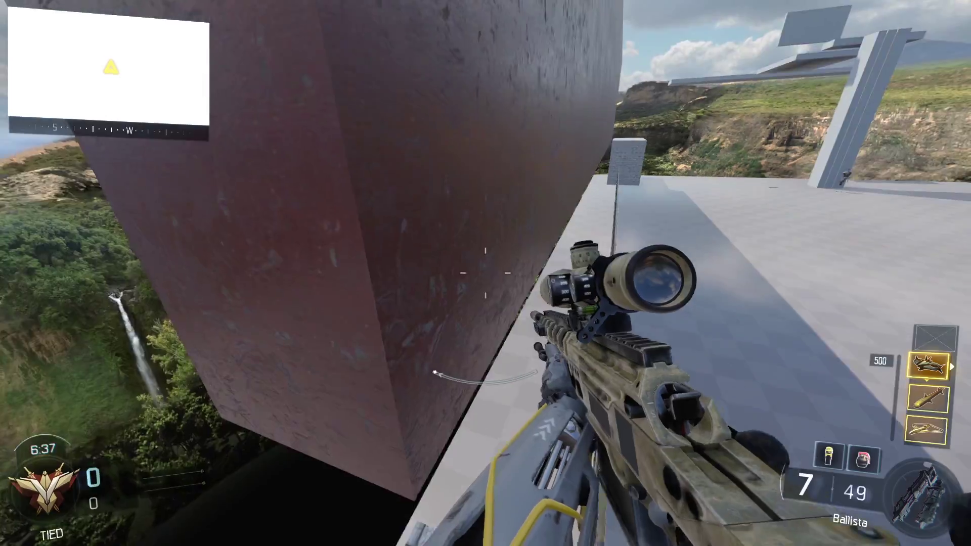